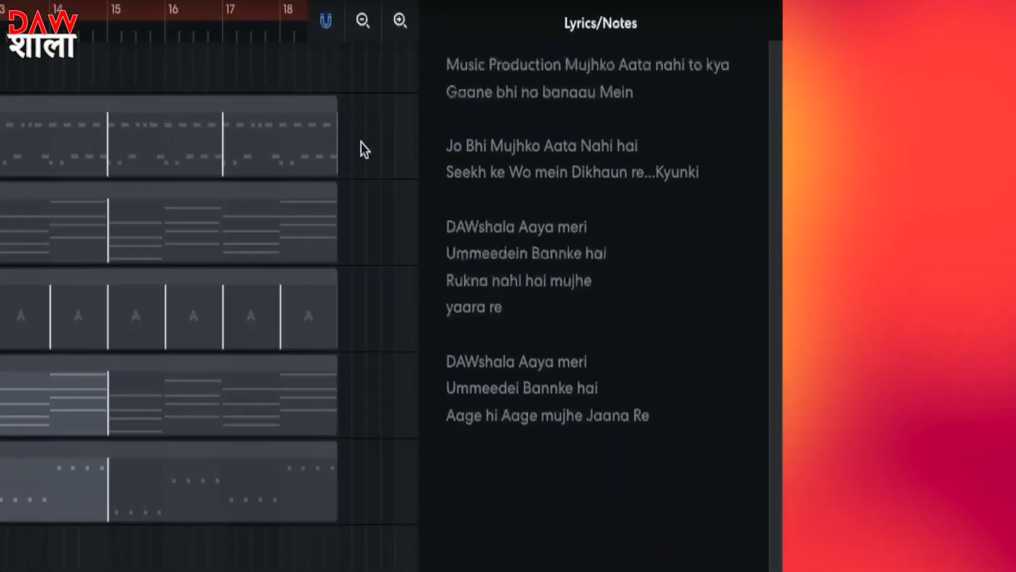
Step: Follow the verses in the lyrics notes line by line while the recorded vocal plays
drag(651, 95, 470, 92)
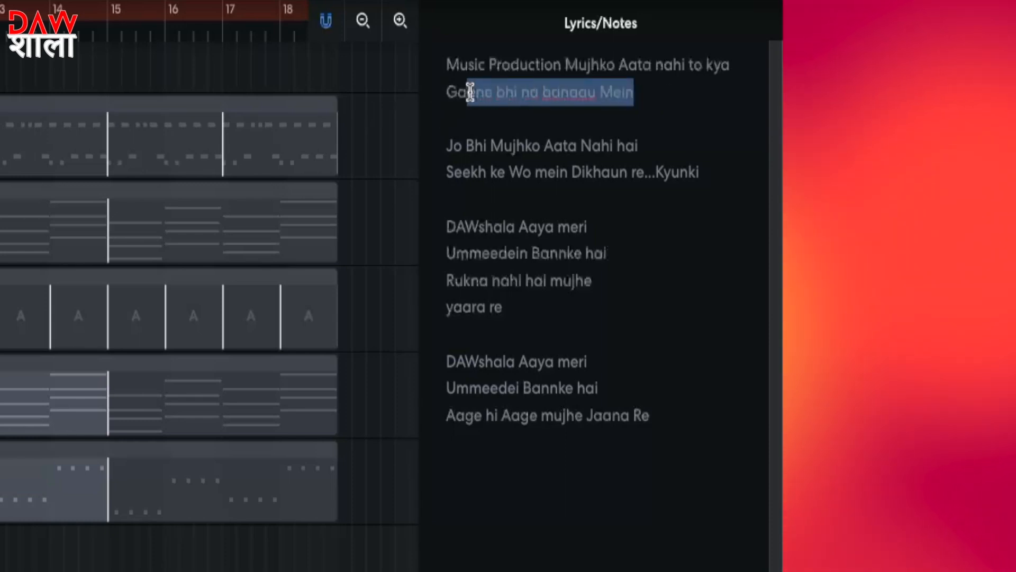
drag(445, 146, 631, 145)
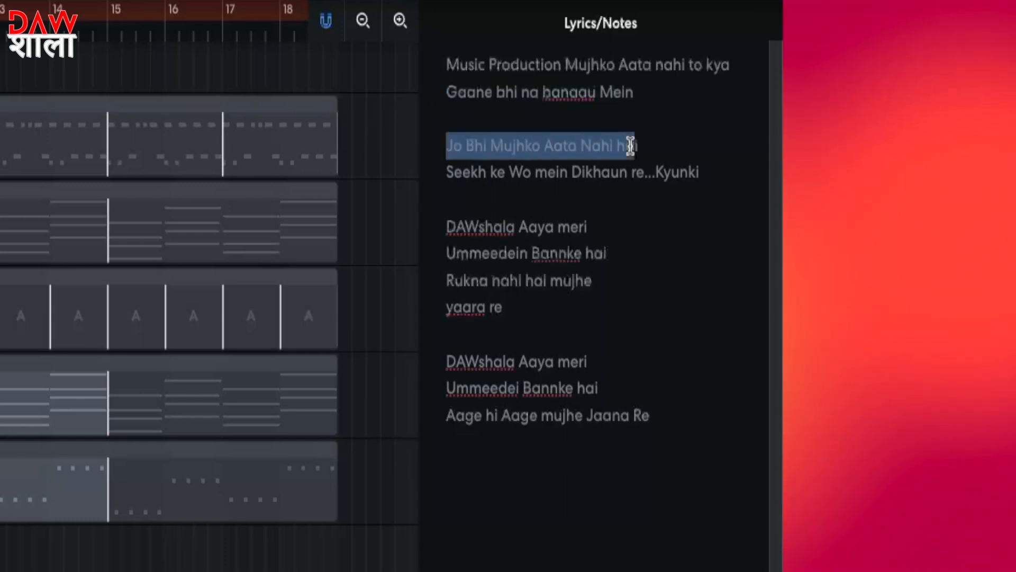
click(595, 199)
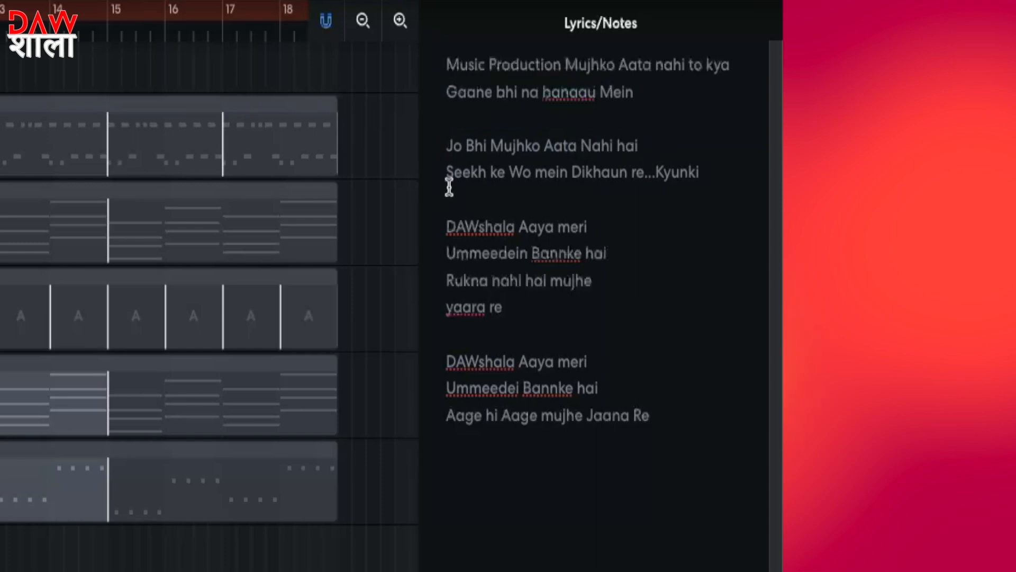
drag(446, 172, 737, 212)
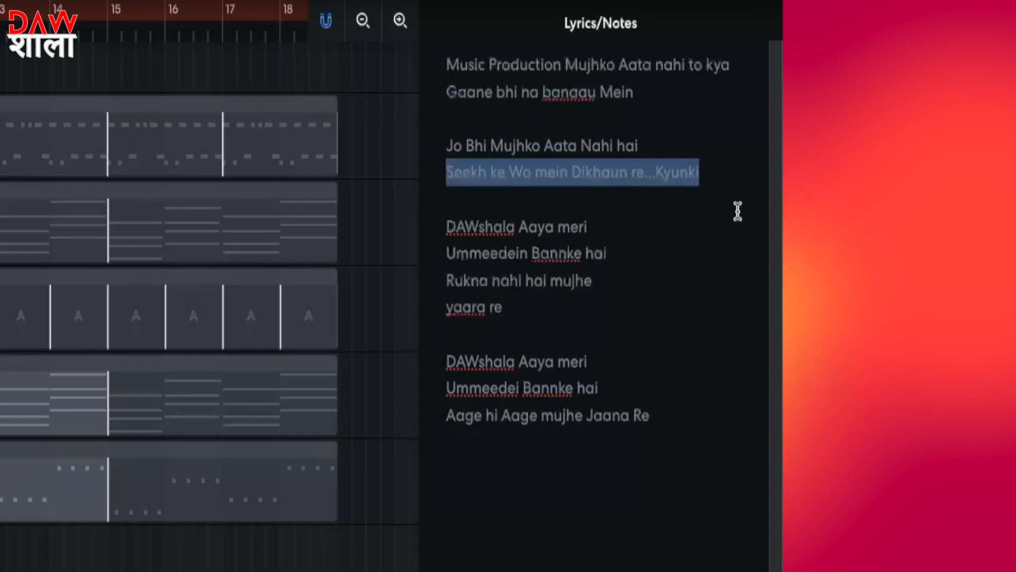
click(722, 177)
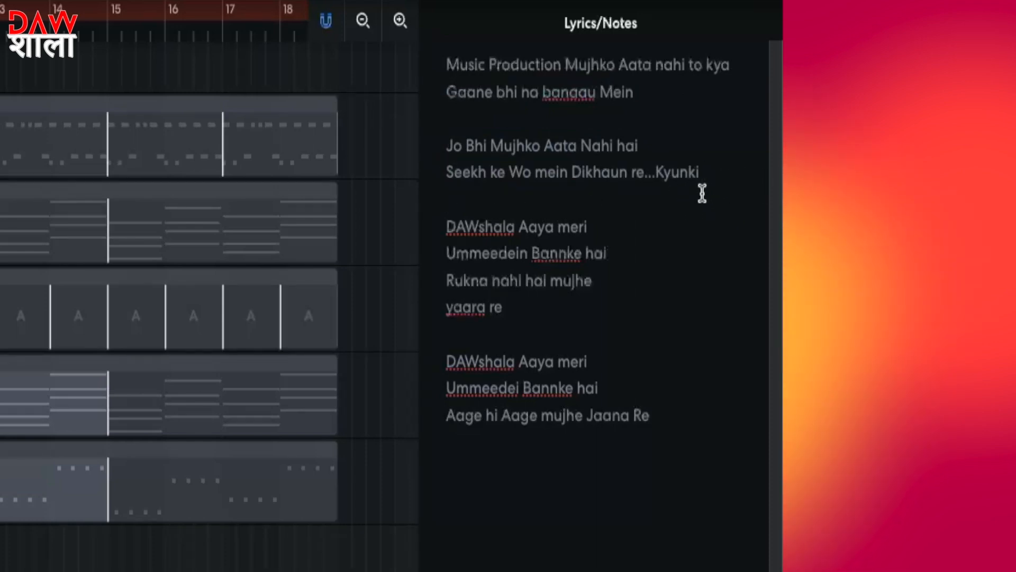
drag(462, 226, 617, 230)
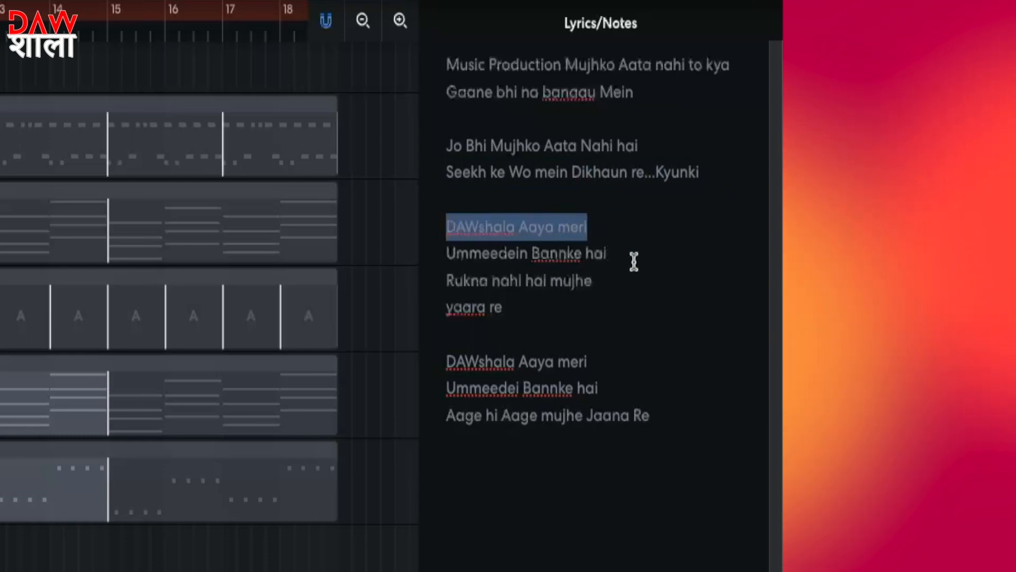
click(466, 253)
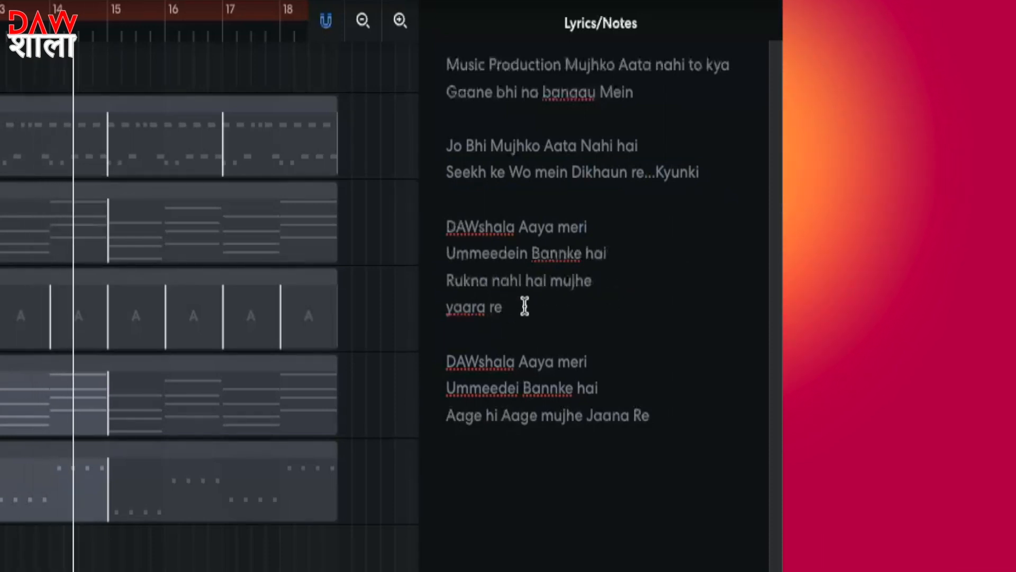
click(608, 357)
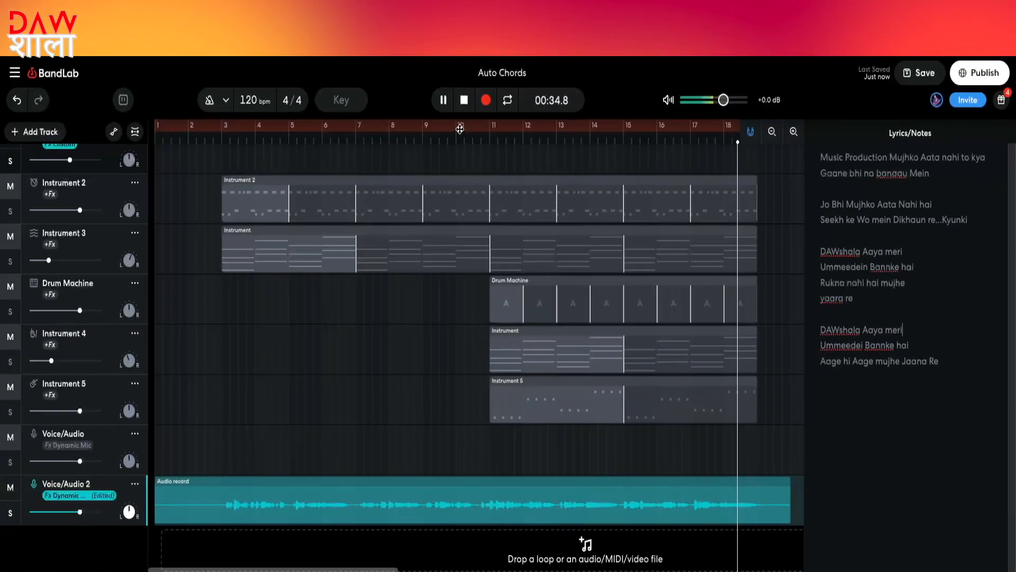
Step: Unmute the Instrument 2 track, listen to it together with the vocal recording, and stop the playback
click(464, 101)
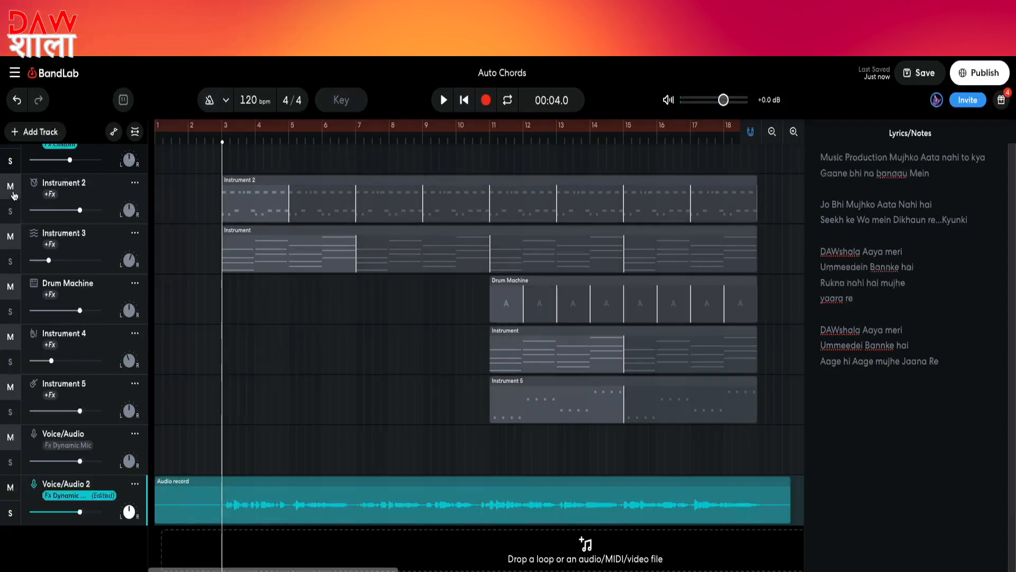
click(14, 194)
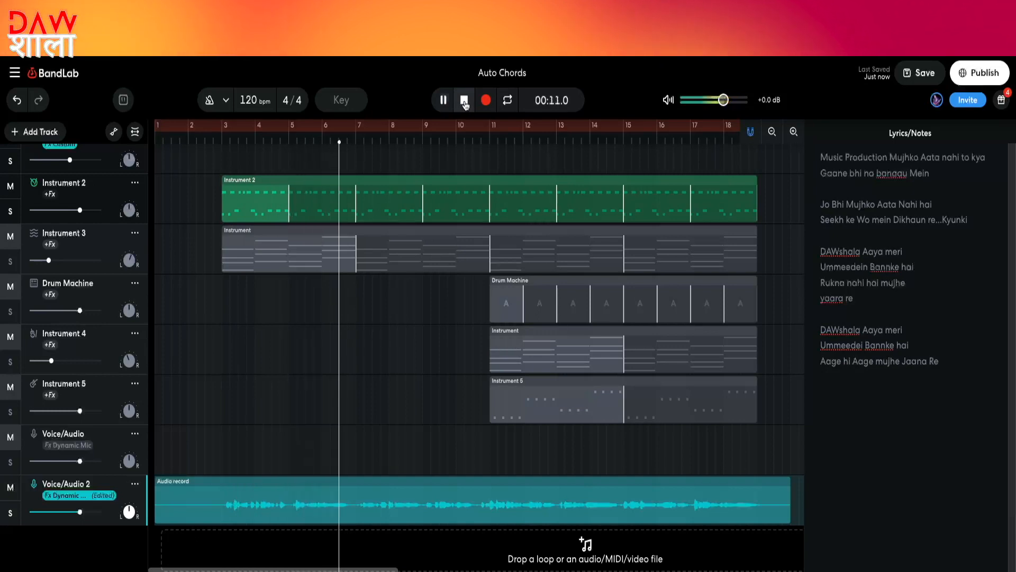
click(464, 101)
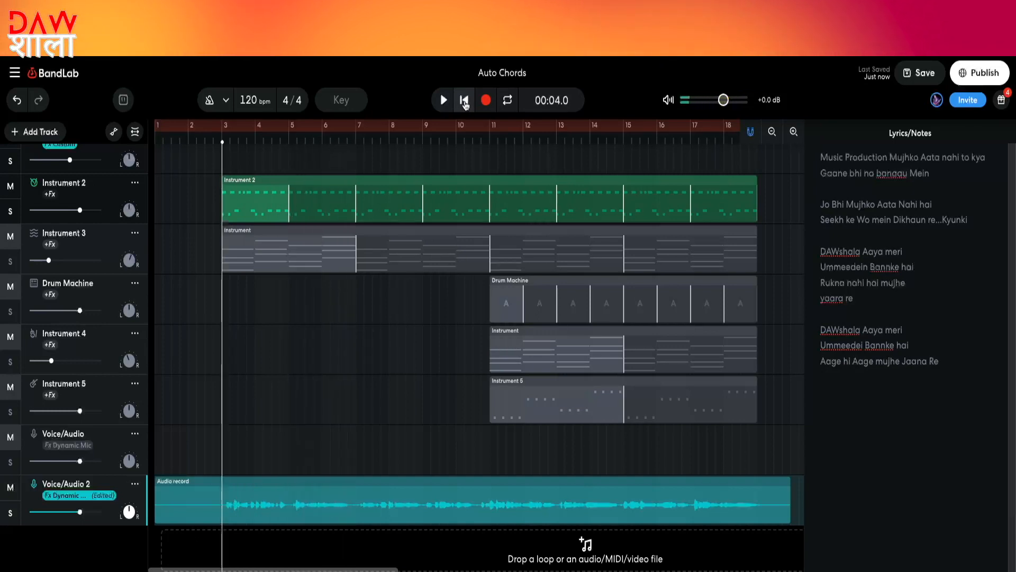
Step: Add a new virtual instrument track and rename it Chords
scroll(313, 249, up, 1)
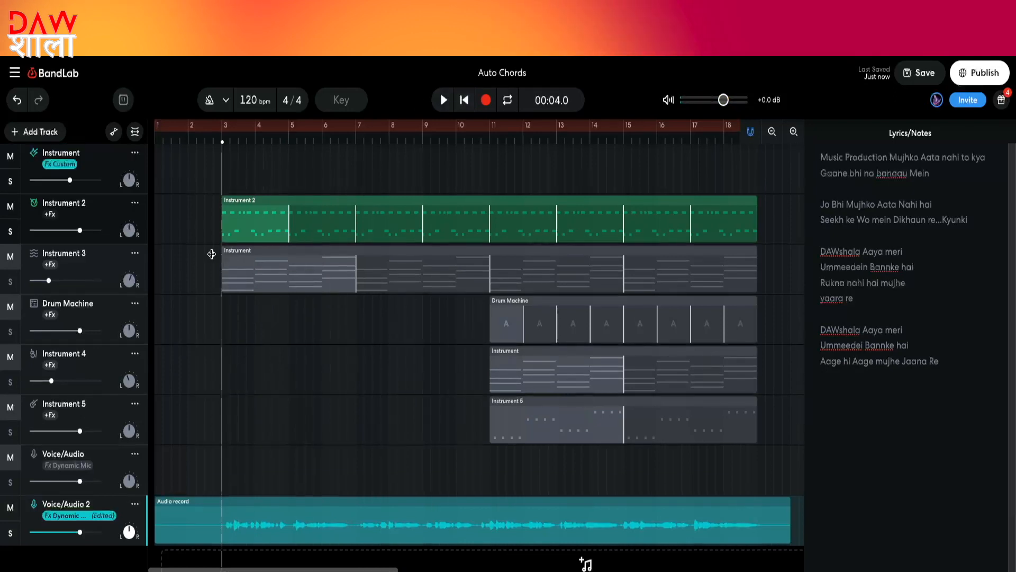
click(61, 172)
click(43, 134)
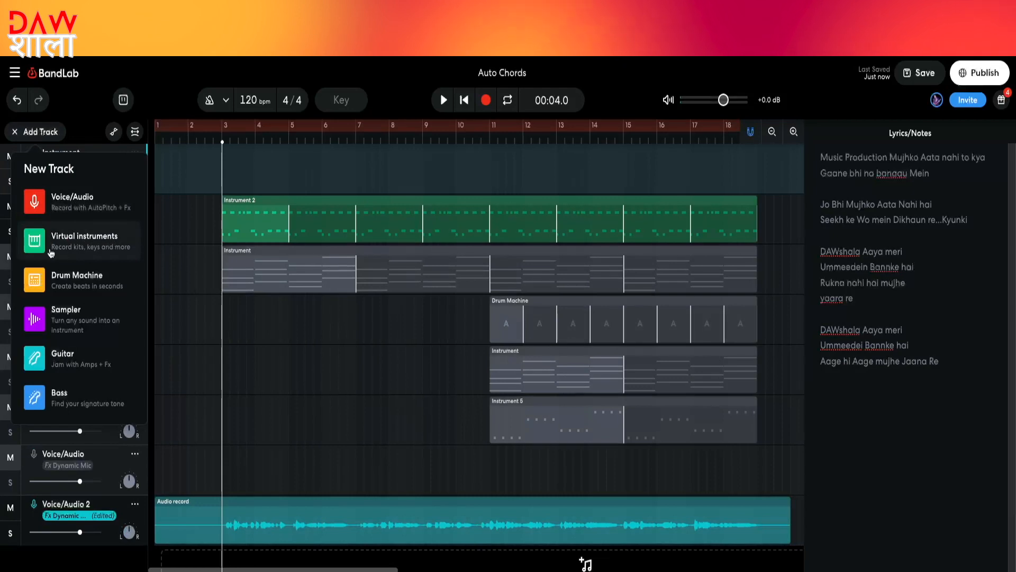
click(51, 253)
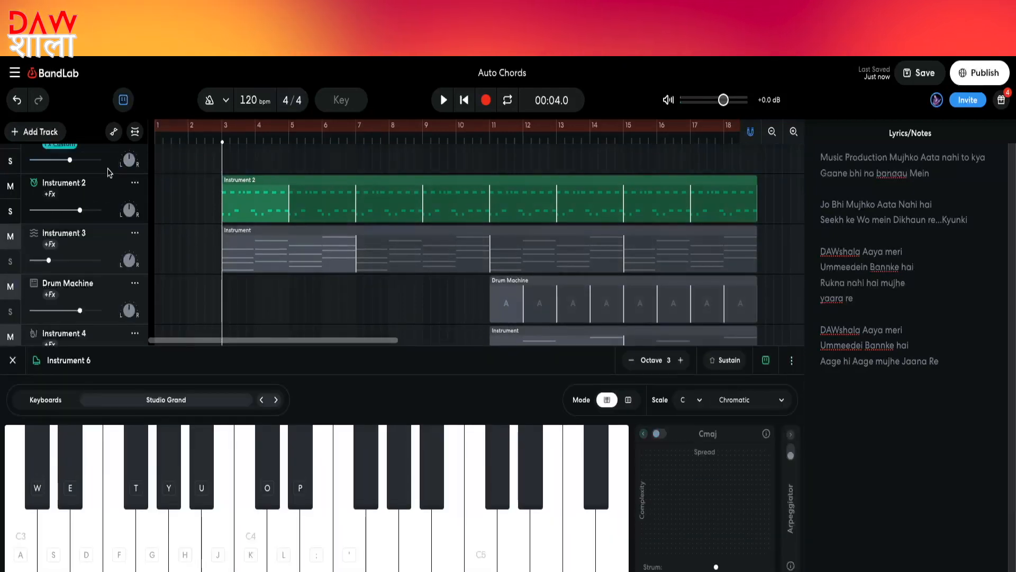
scroll(134, 207, down, 5)
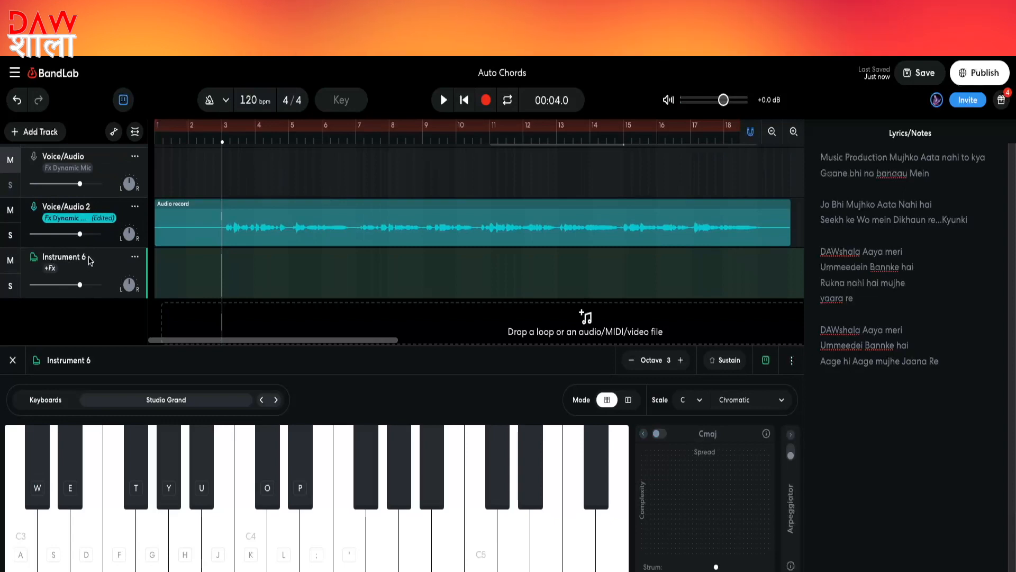
text(C)
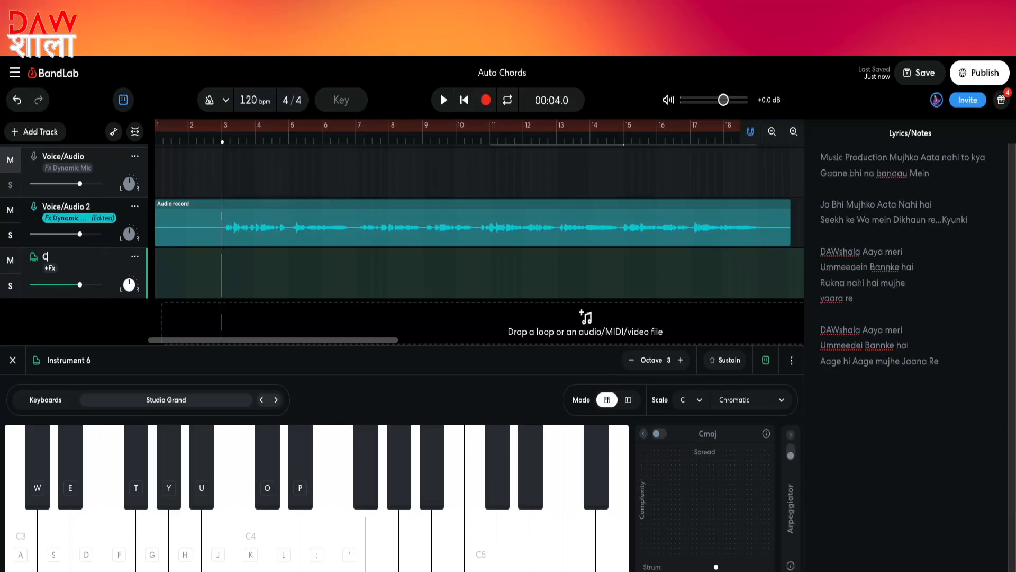
text(hords)
key(Return)
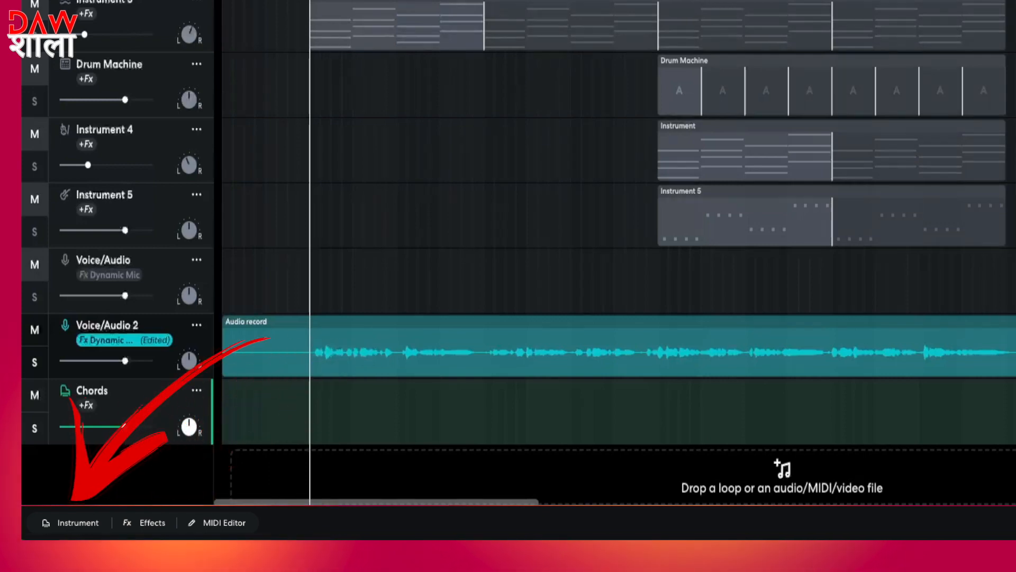
Step: Show the Chords track's instrument keyboard with computer-keyboard playing switched on, and hide the Lyrics/Notes panel
click(78, 522)
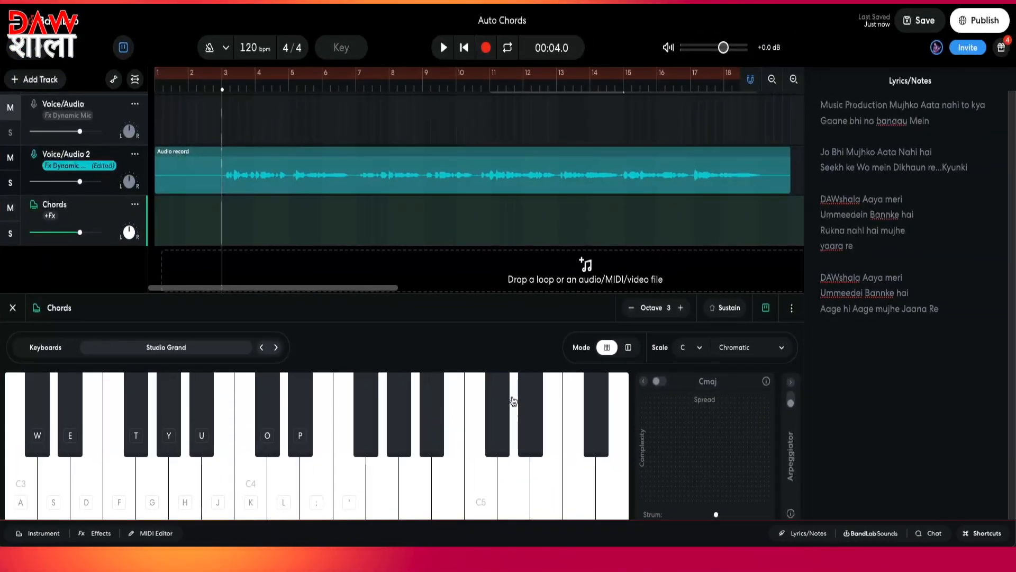
click(802, 533)
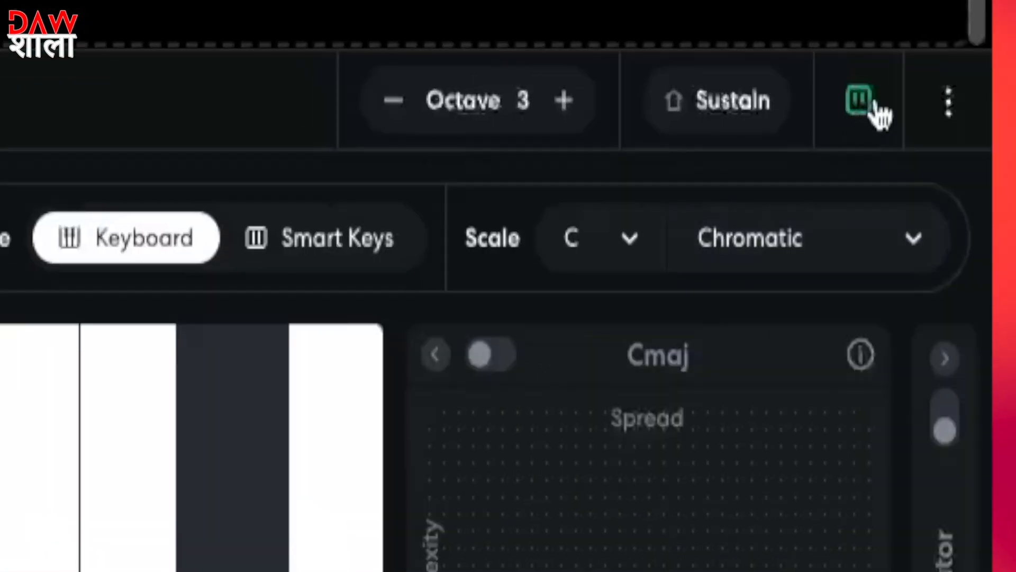
click(873, 106)
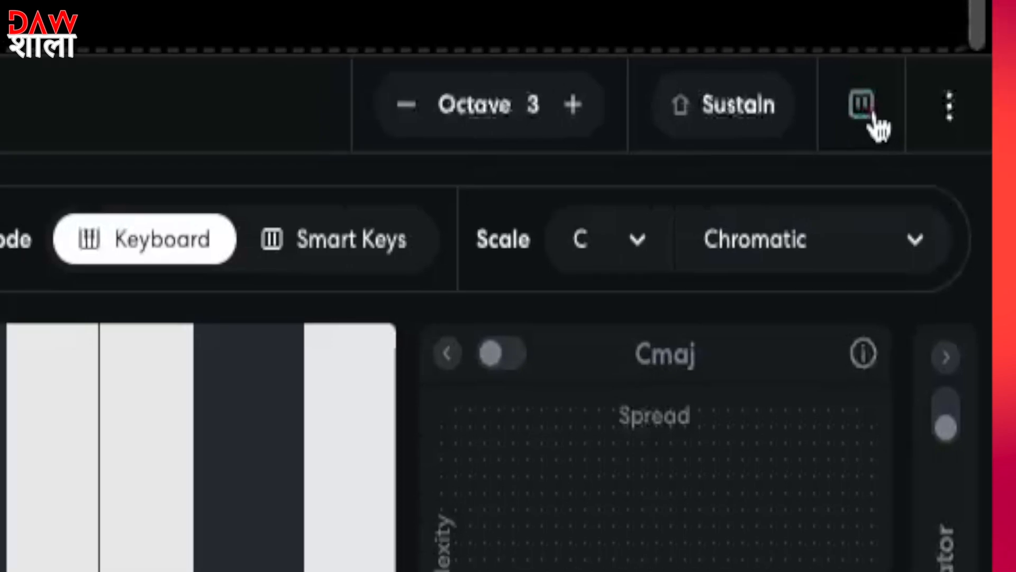
click(870, 110)
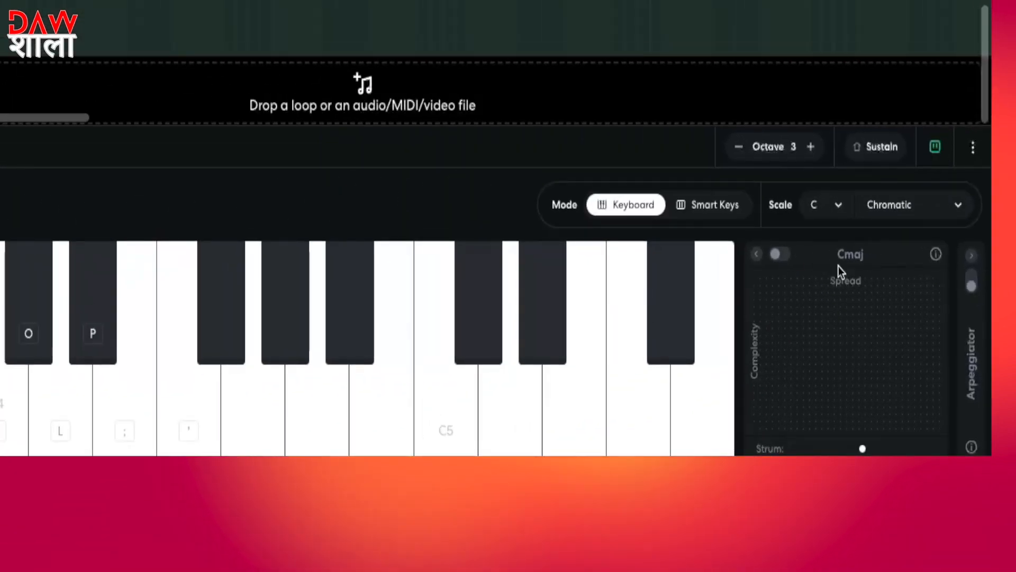
Step: Enable Smart Chords for the Chords track's Studio Grand instrument
click(781, 256)
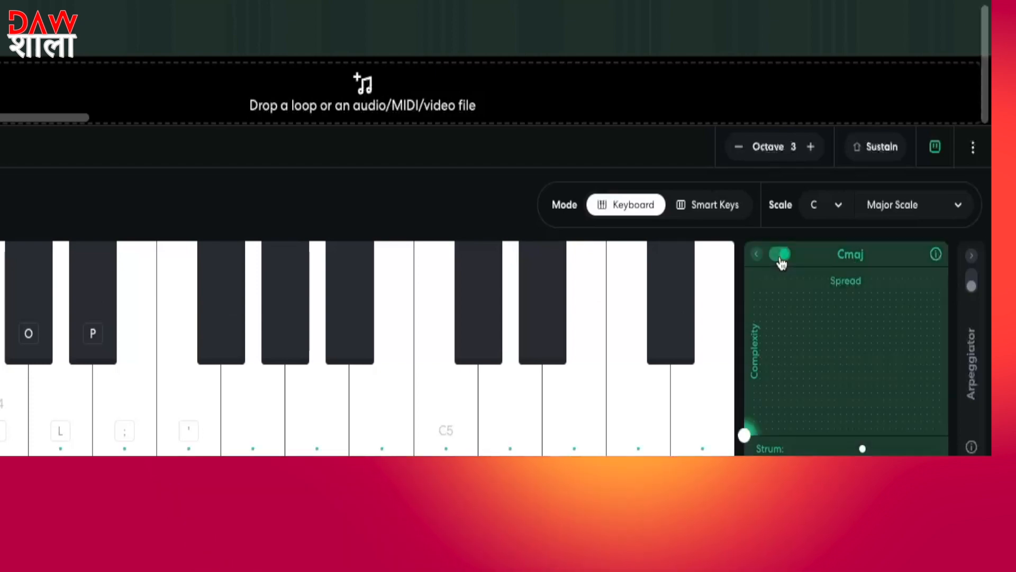
click(781, 257)
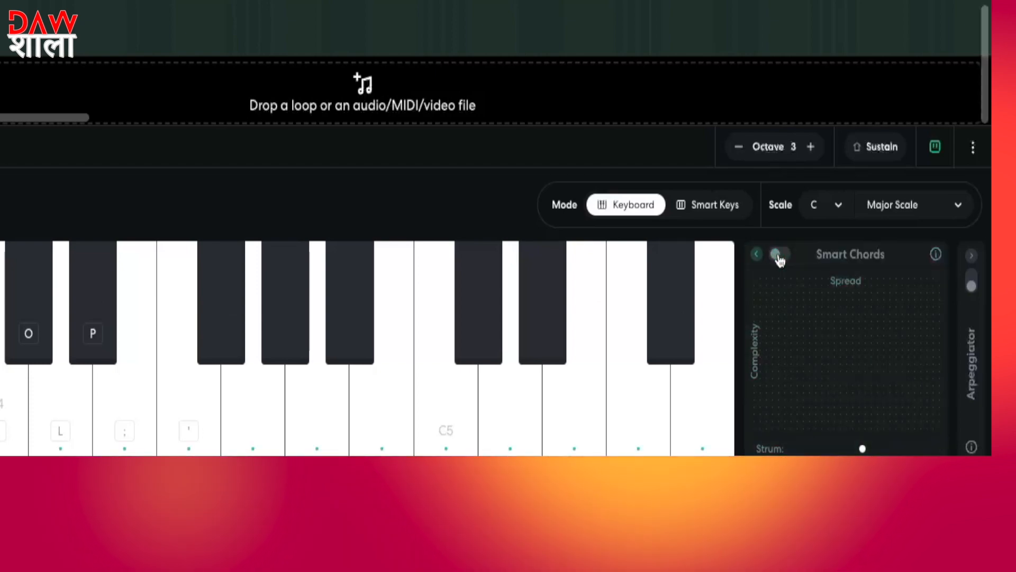
click(782, 256)
Step: Expand the Arpeggiator, switch it on and off again, and collapse its controls
click(972, 256)
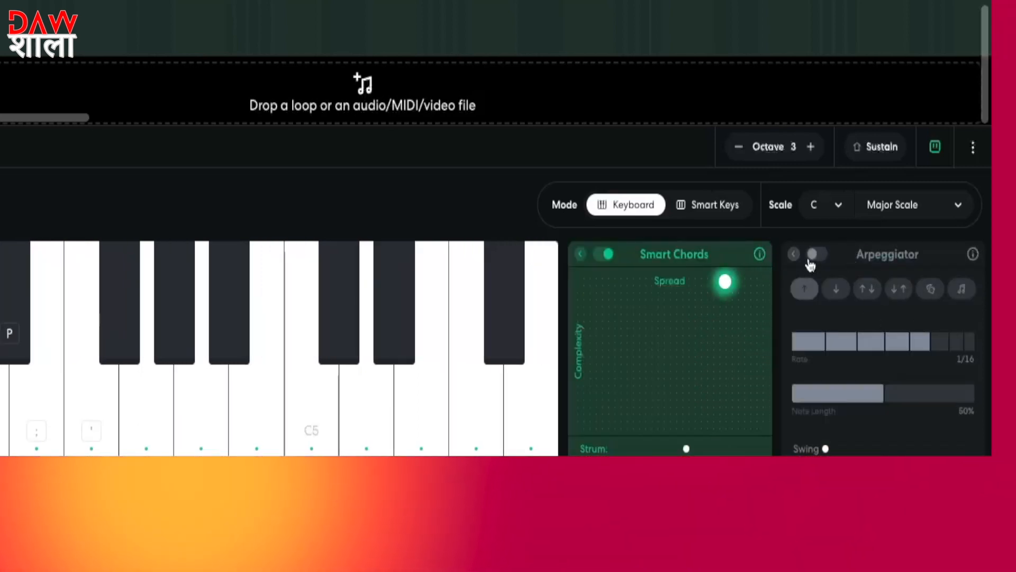
click(815, 256)
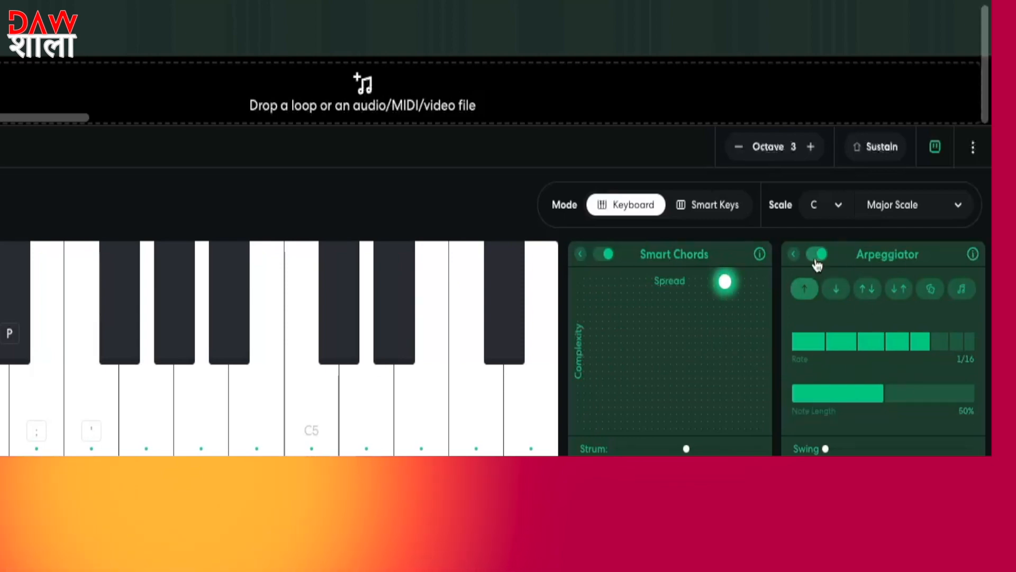
click(815, 255)
click(793, 255)
Step: Set the Smart Chords spread and complexity to their minimum
drag(825, 267, 749, 430)
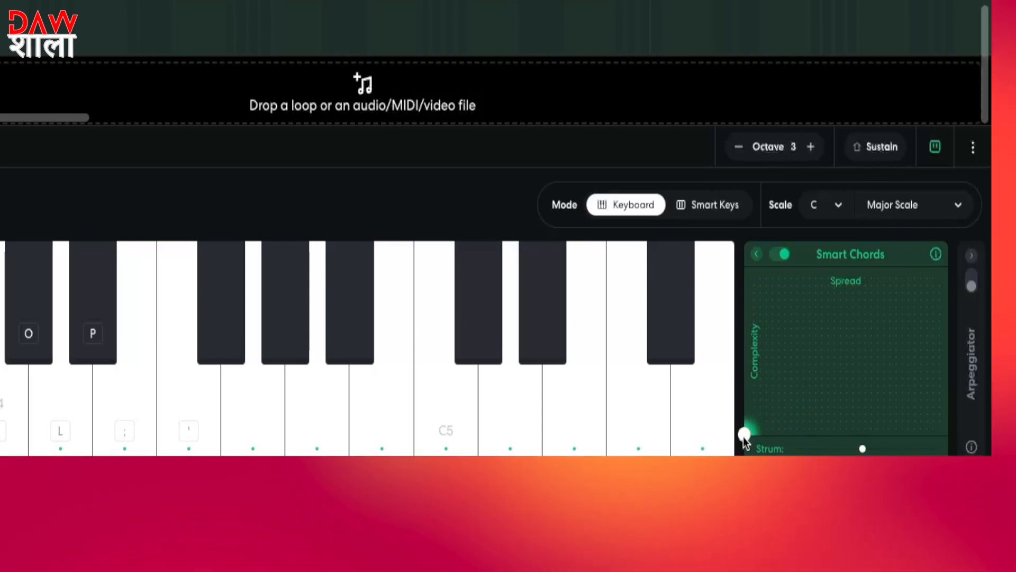
drag(745, 439, 751, 429)
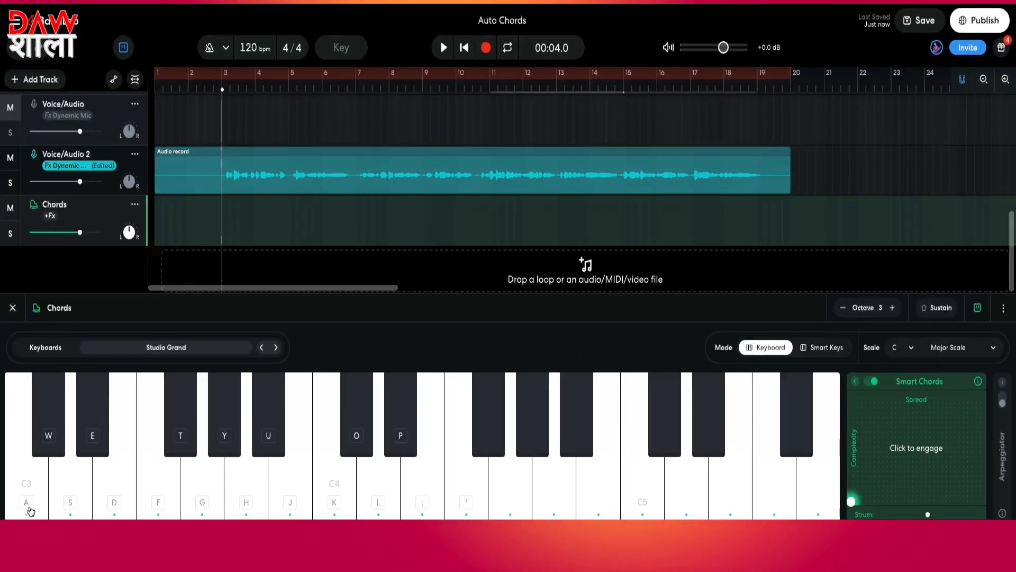
Step: Play the notes C, D and E in octave 3 twice to hear the C major, D minor and E minor Smart Chords
click(28, 507)
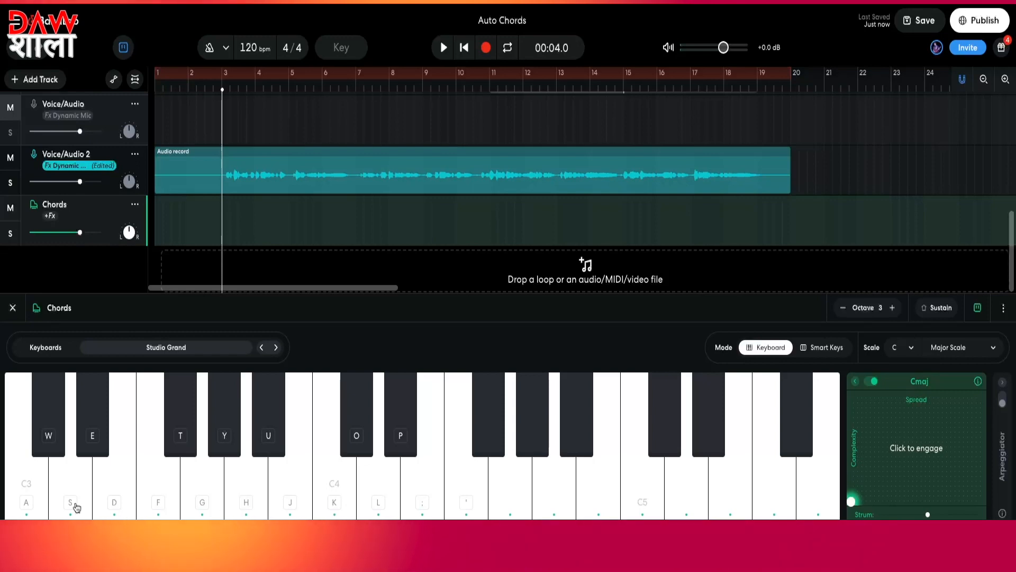
click(75, 507)
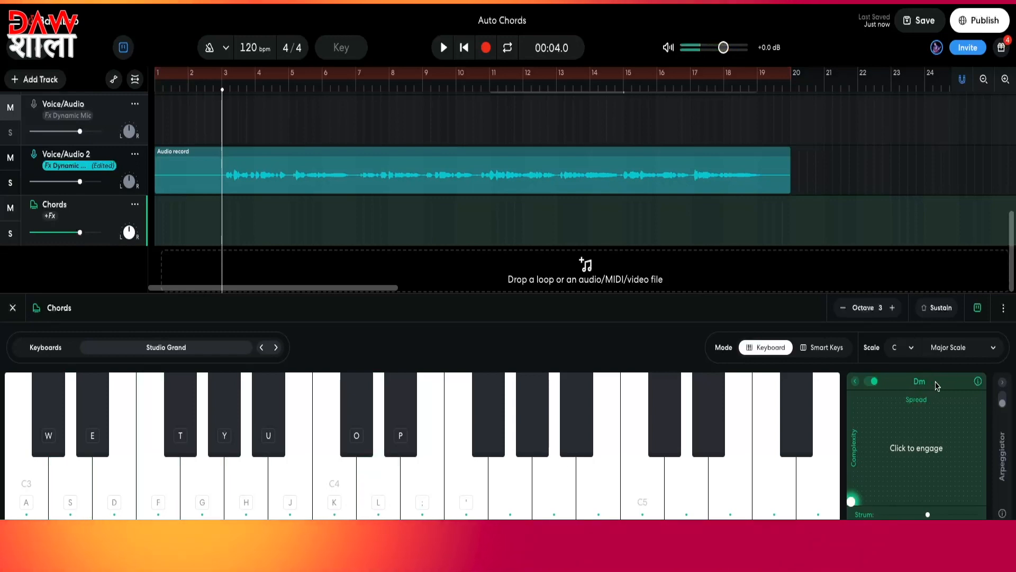
click(121, 499)
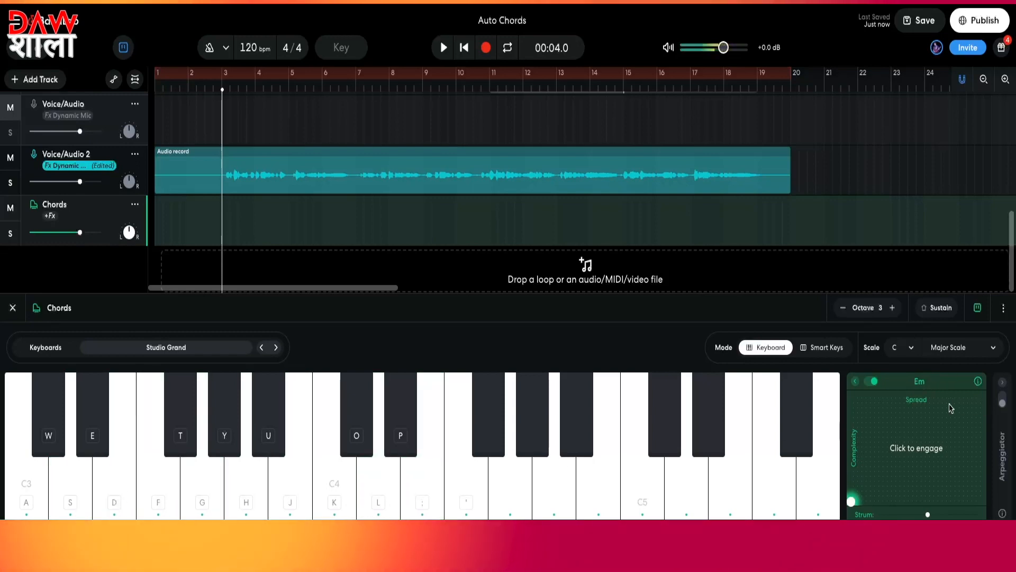
click(42, 516)
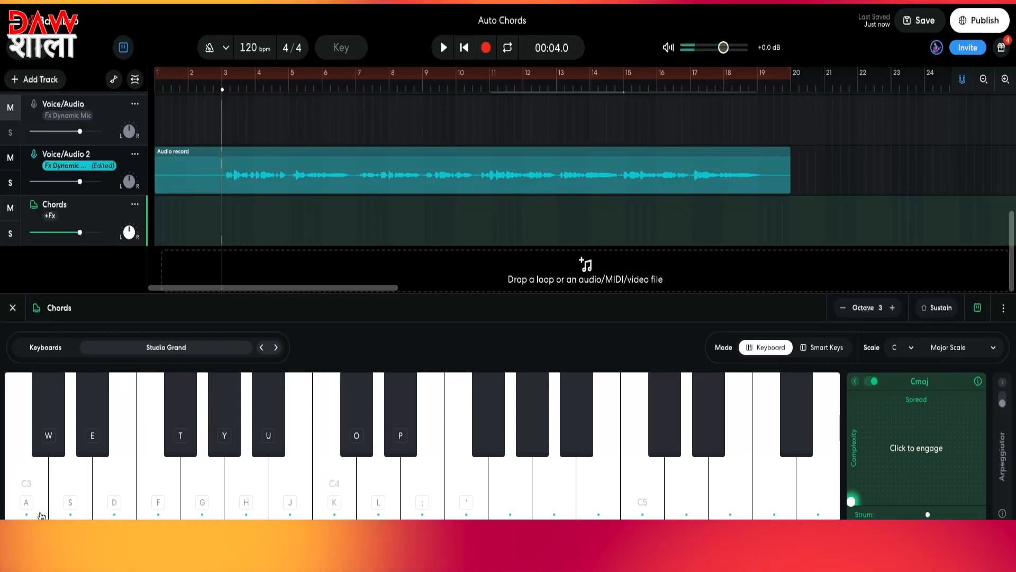
key(s)
key(d)
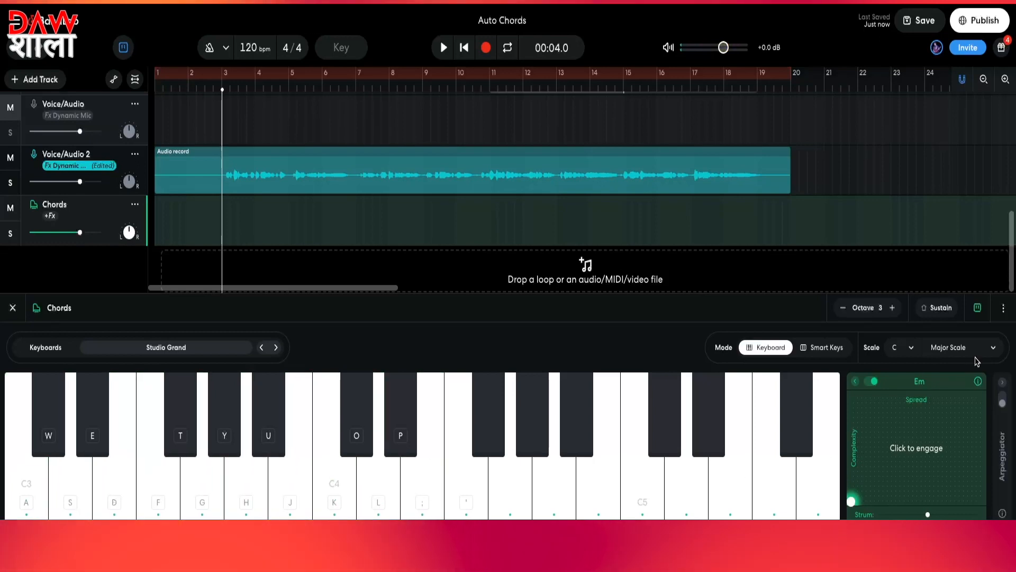
Step: View the root notes available for the scale and leave C selected
click(912, 352)
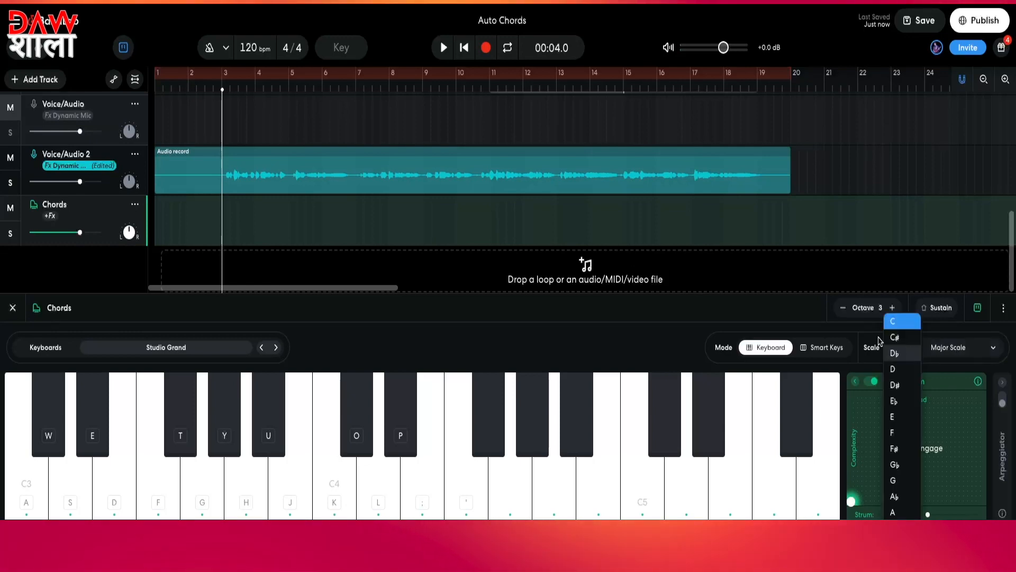
click(782, 313)
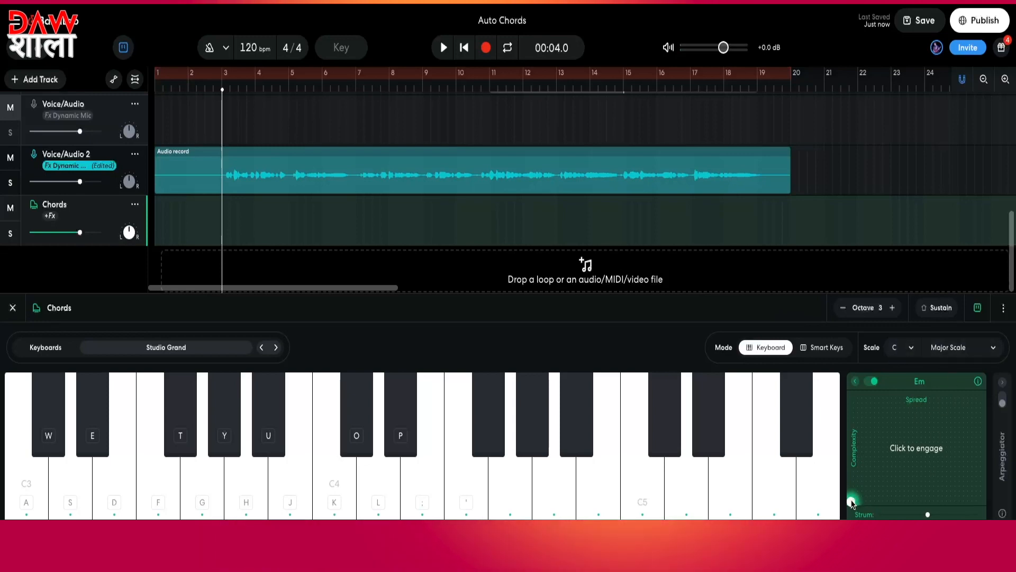
Step: Set the Smart Chords spread and complexity to about the middle of their ranges
drag(860, 497, 917, 451)
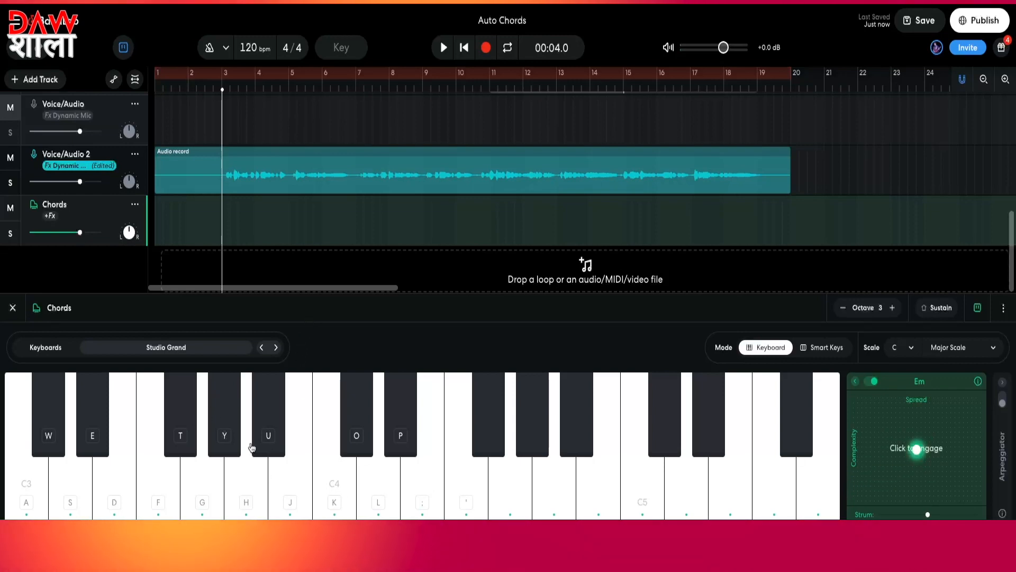
Step: Play C and D in octave 3, and again with the Smart Chords spread and complexity at maximum
key(a)
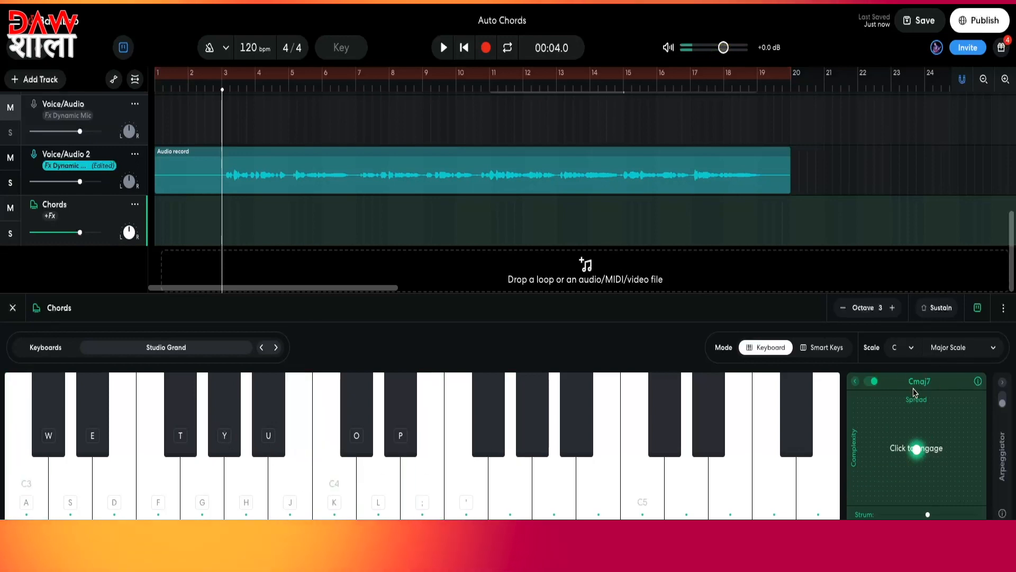
key(s)
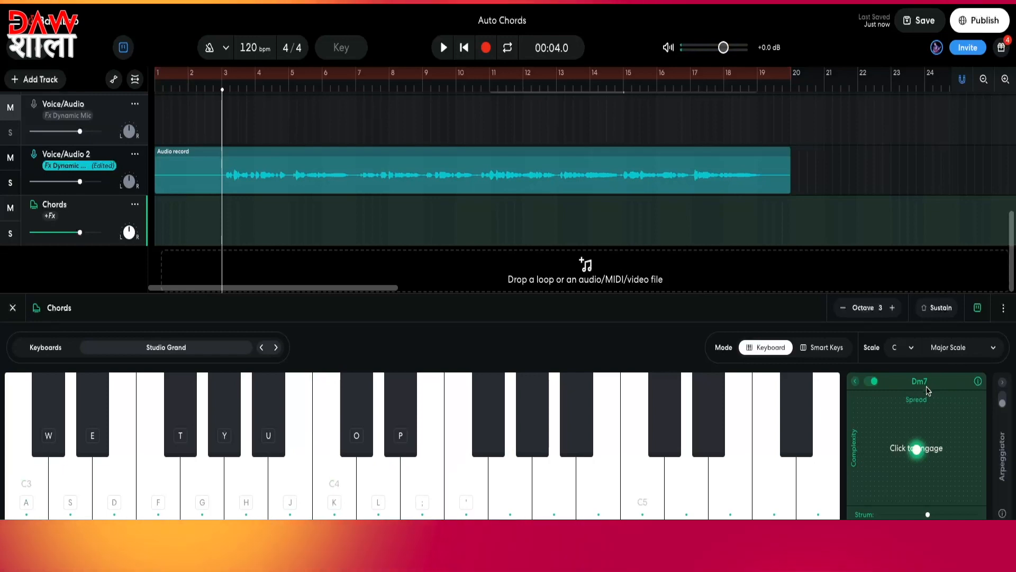
click(921, 423)
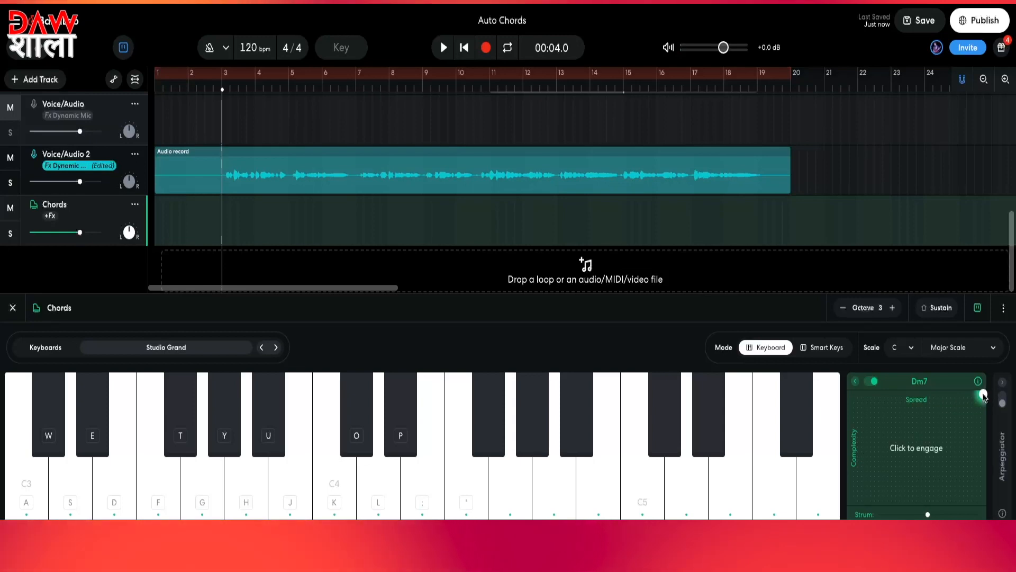
key(a)
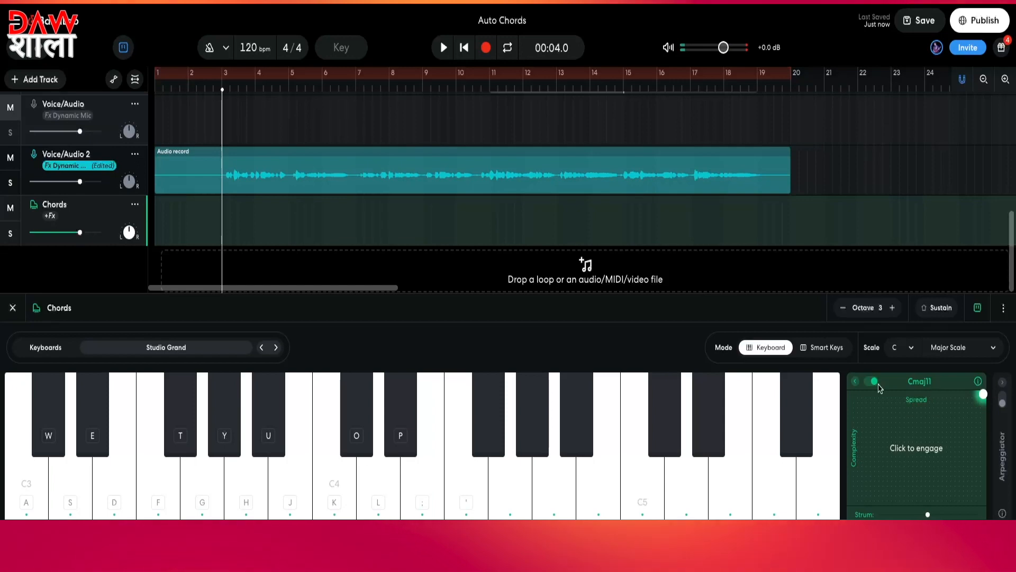
key(s)
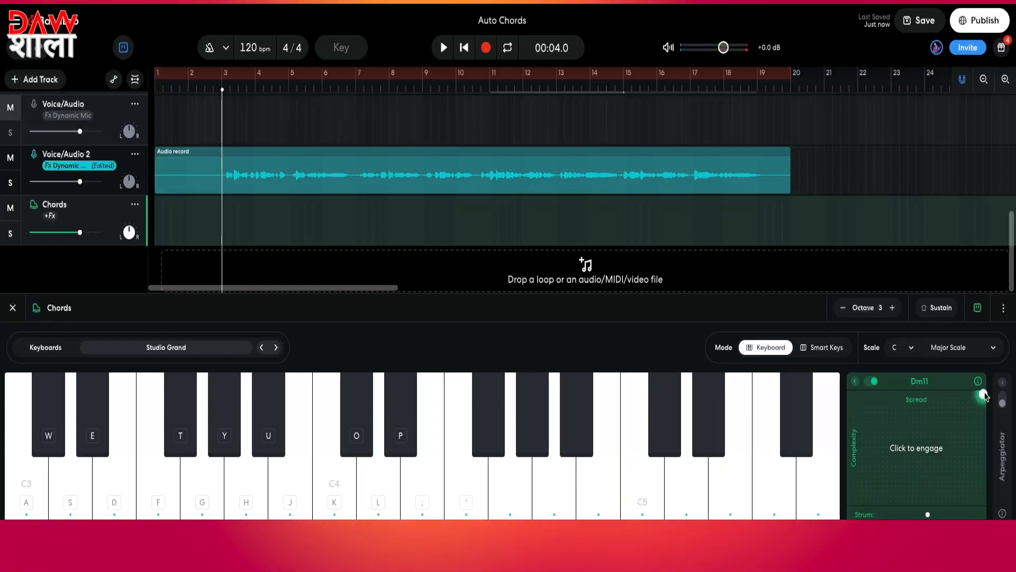
Step: Set the Smart Chords spread and complexity to their minimum and play the notes C and A in octave 3
drag(984, 395, 852, 517)
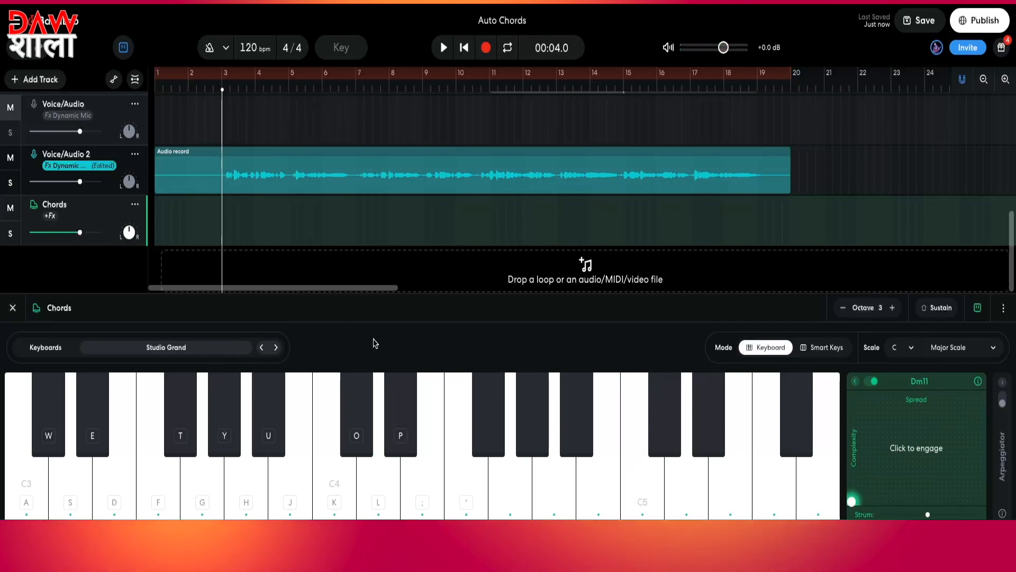
key(a)
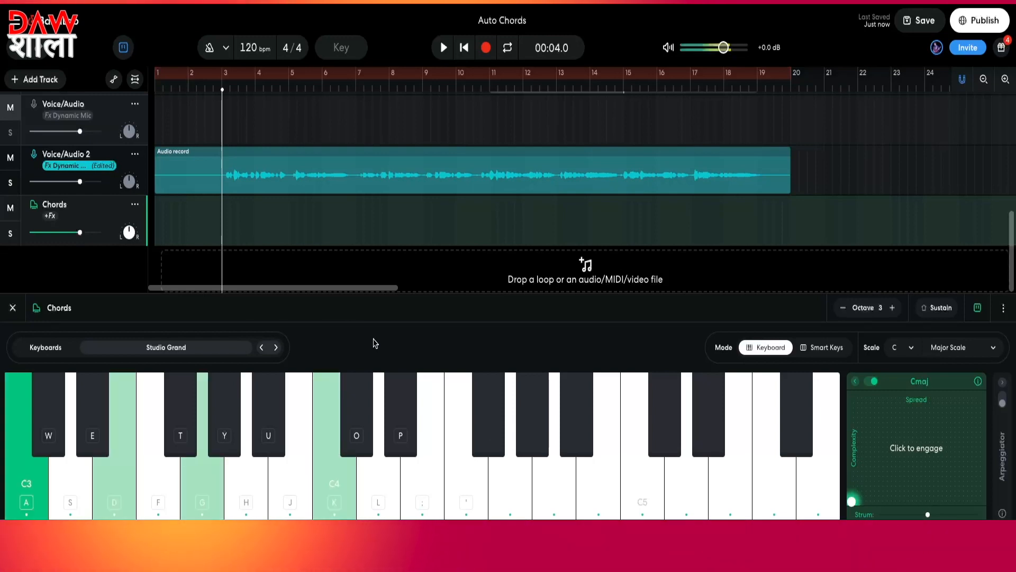
key(h)
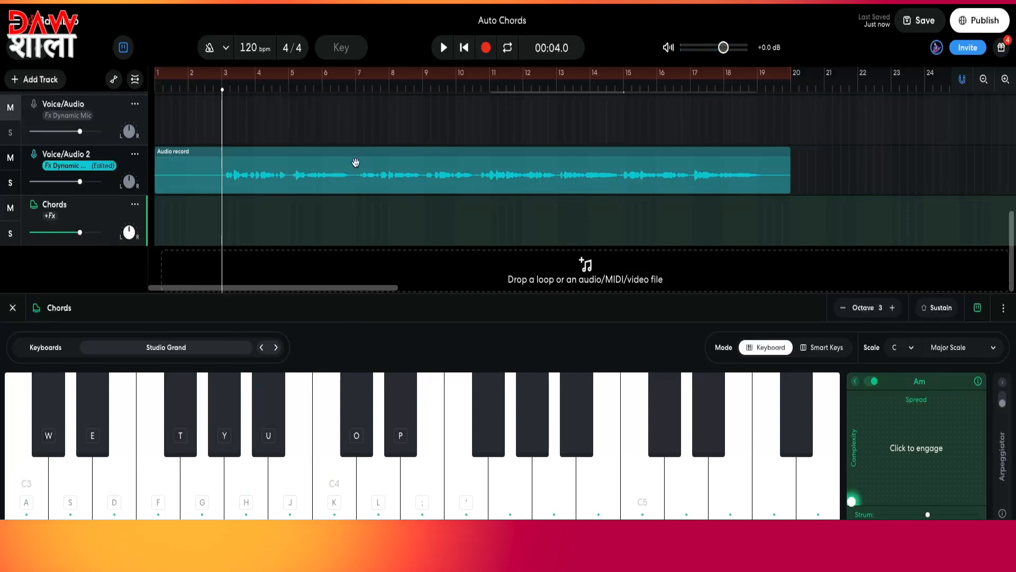
Step: Turn on the metronome and record Smart Chords on the Chords track from bar 1 along the full vocal
click(465, 55)
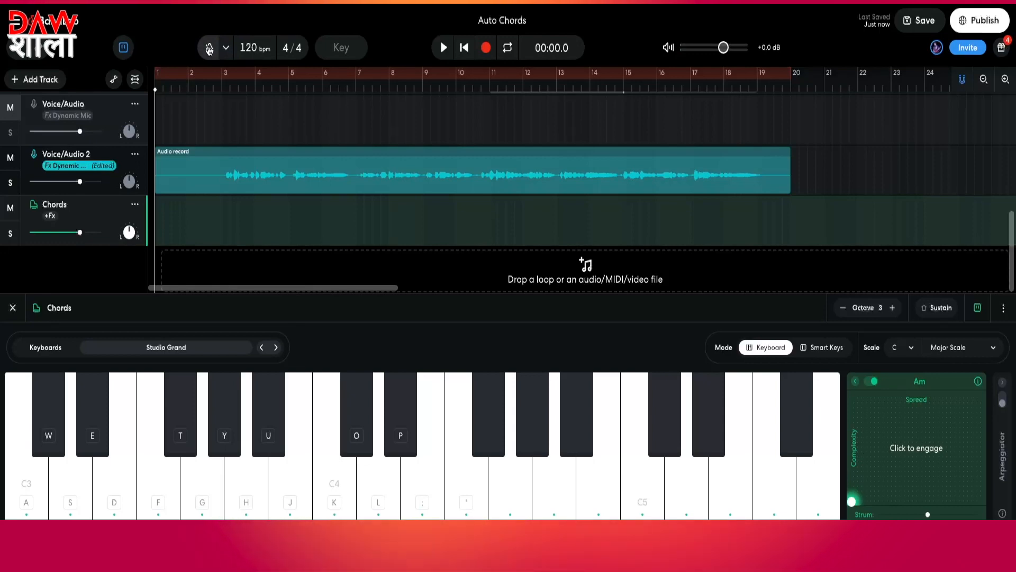
click(147, 166)
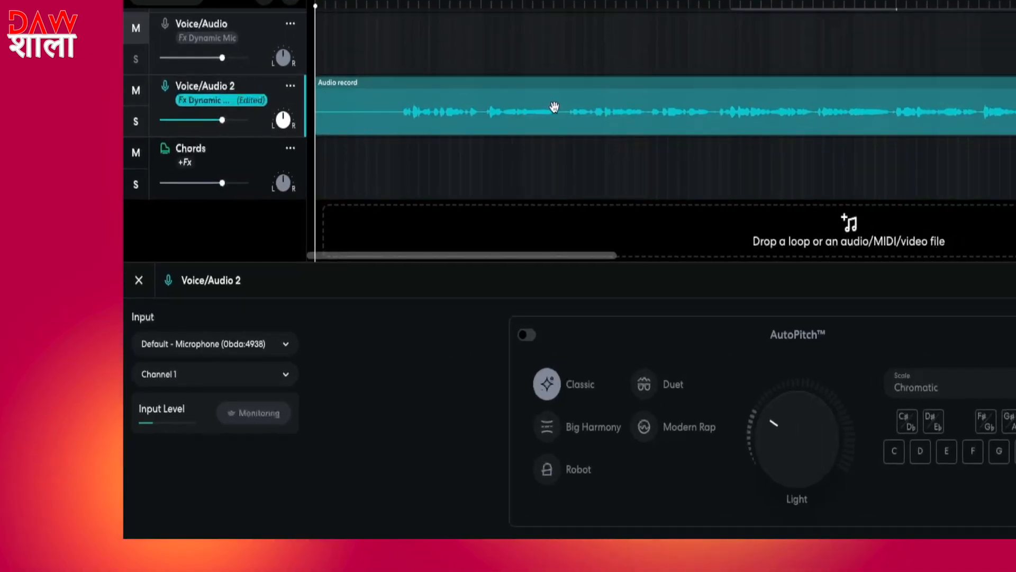
click(304, 164)
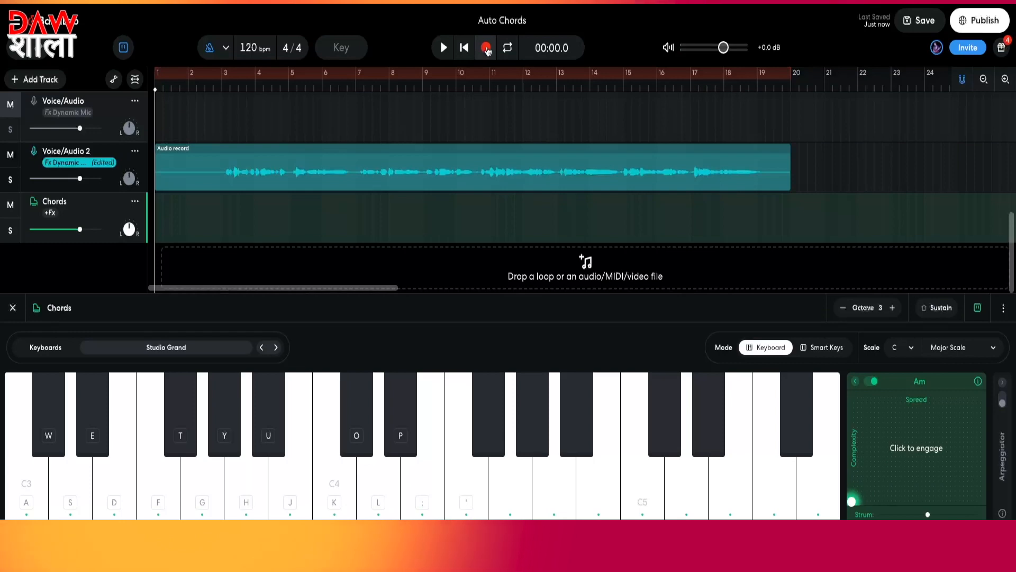
click(486, 49)
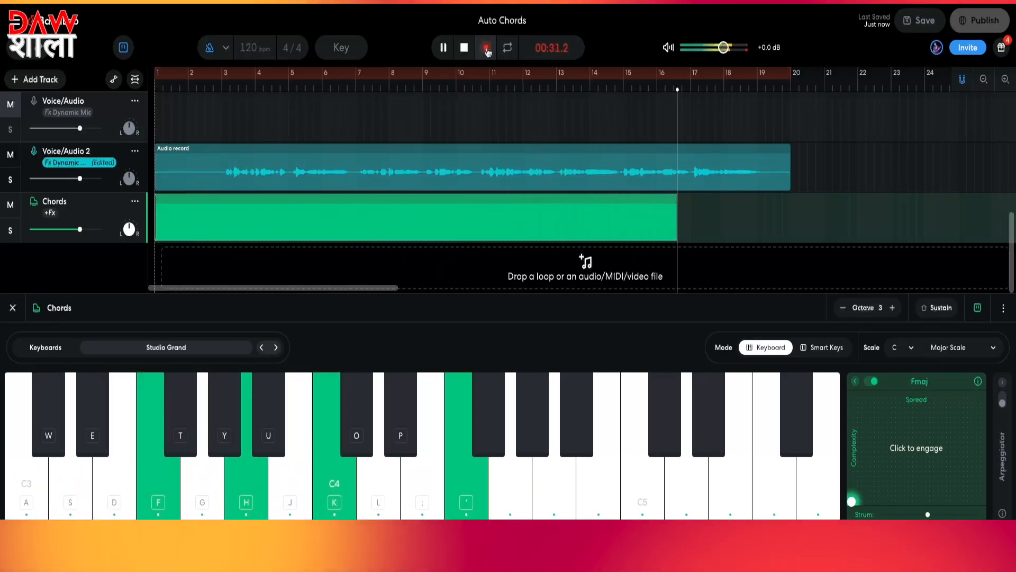
click(465, 48)
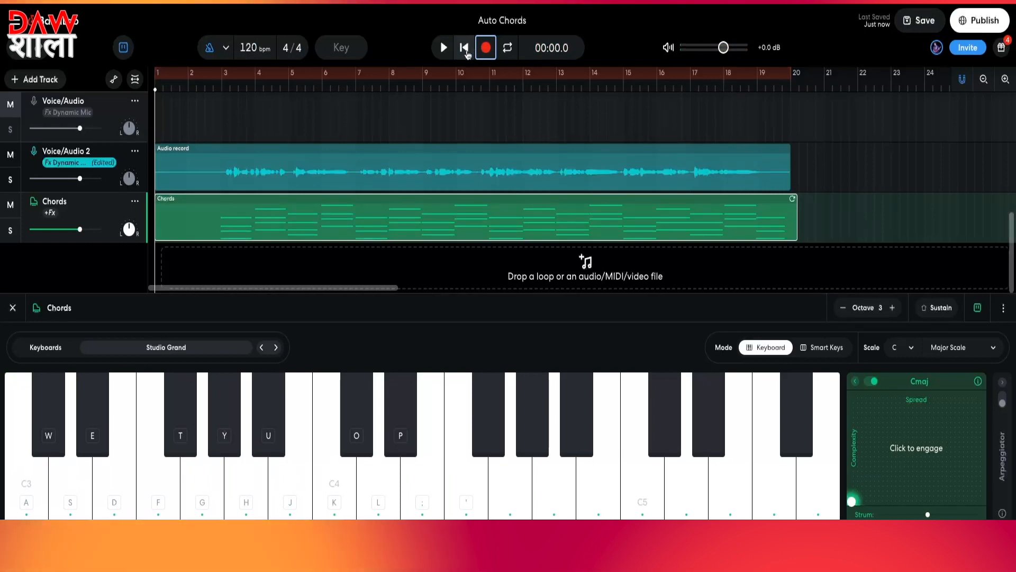
Step: Select all MIDI notes in the recorded Chords clip and quantize them to 1/16
double_click(245, 219)
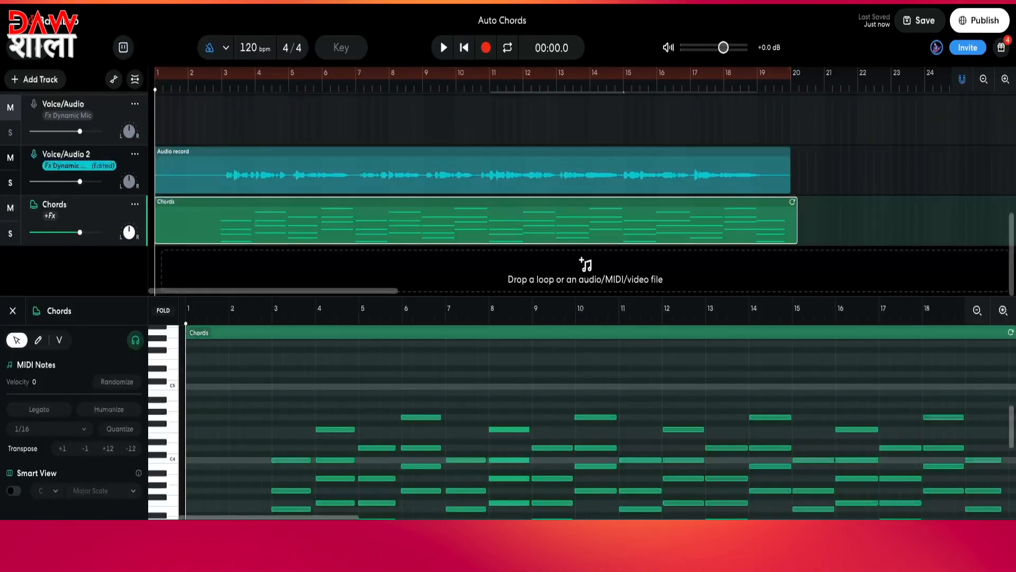
scroll(348, 449, down, 3)
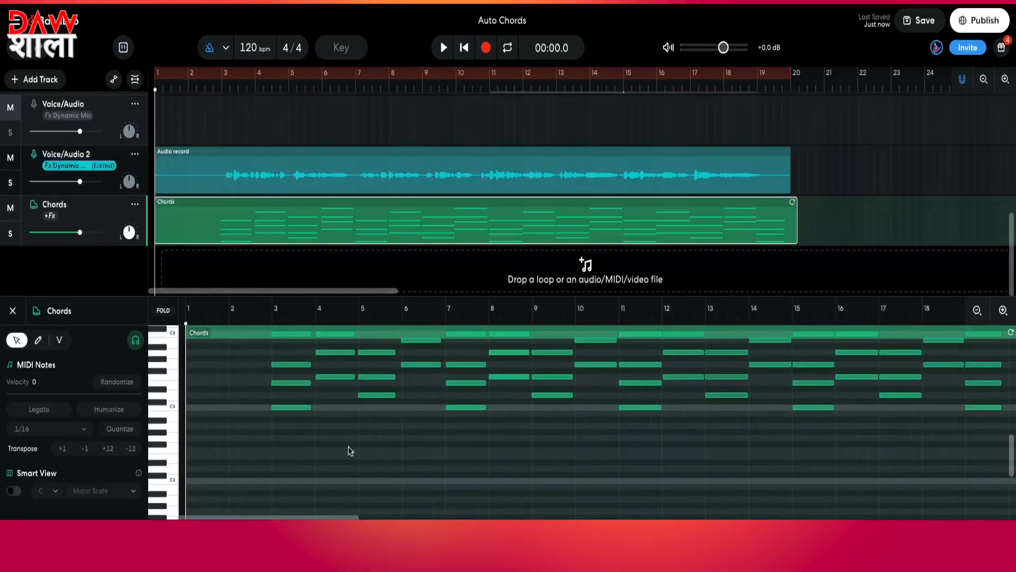
scroll(360, 458, up, 1)
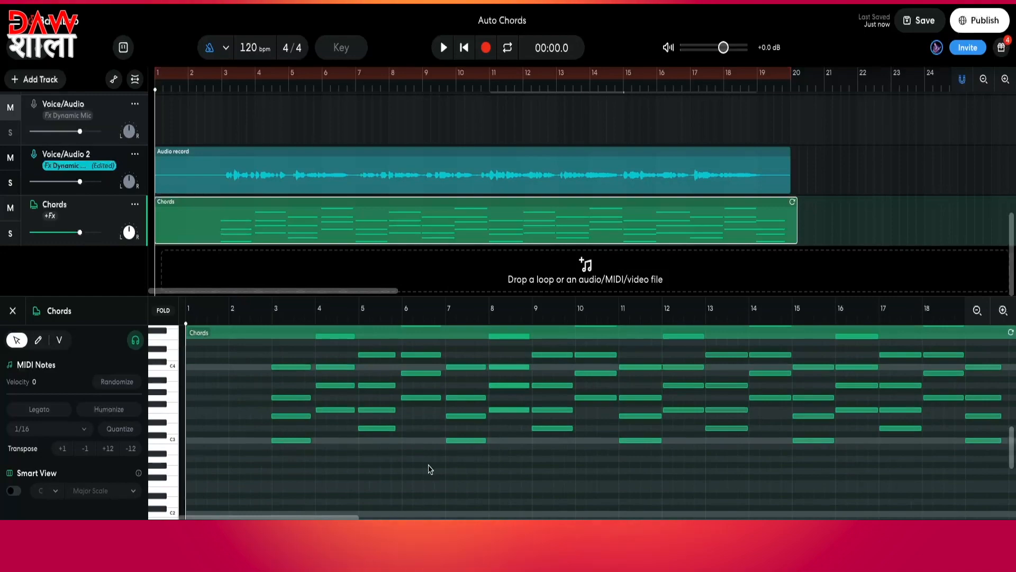
scroll(413, 461, up, 1)
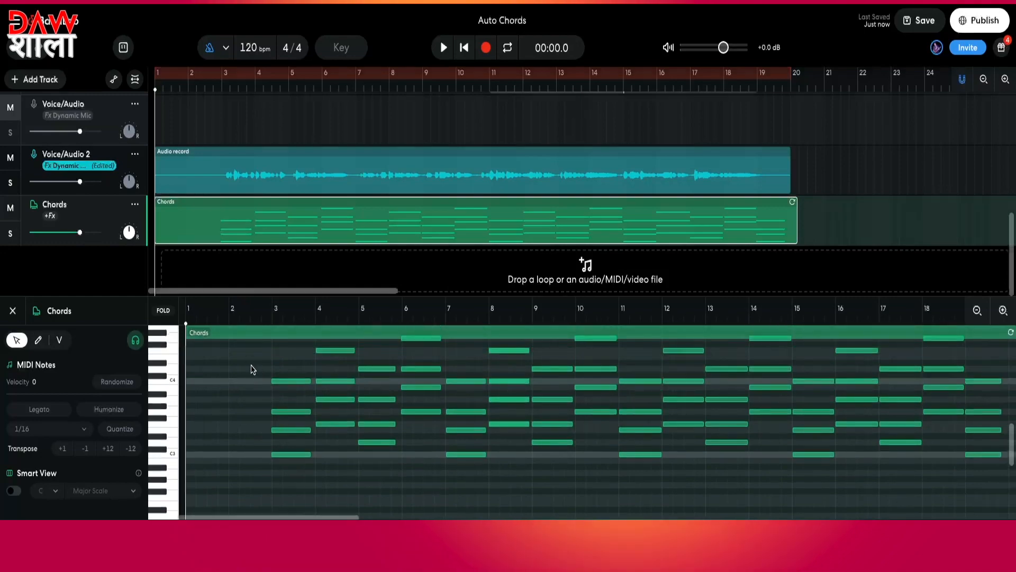
drag(239, 358, 295, 468)
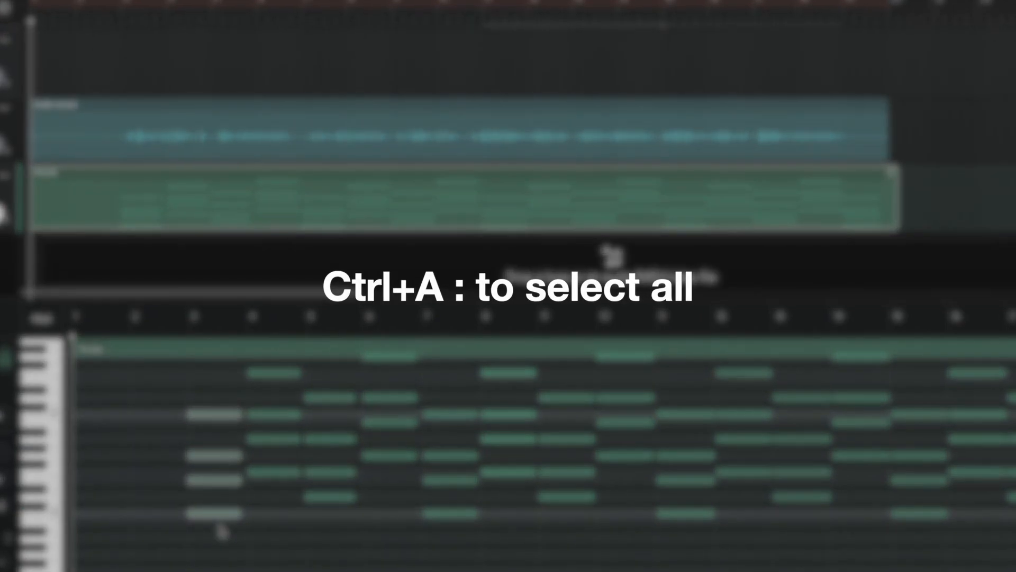
key(ctrl+a)
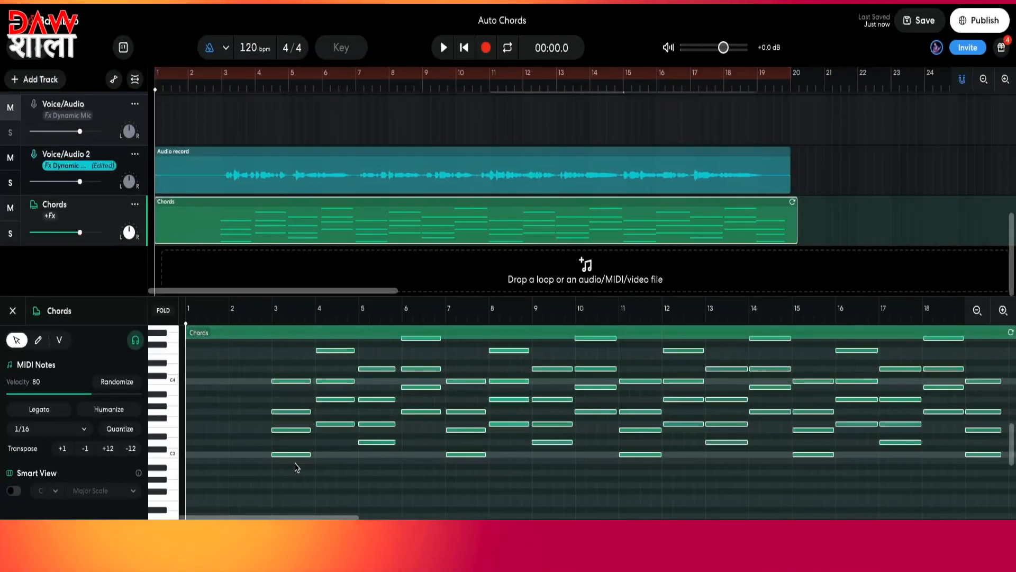
key(q)
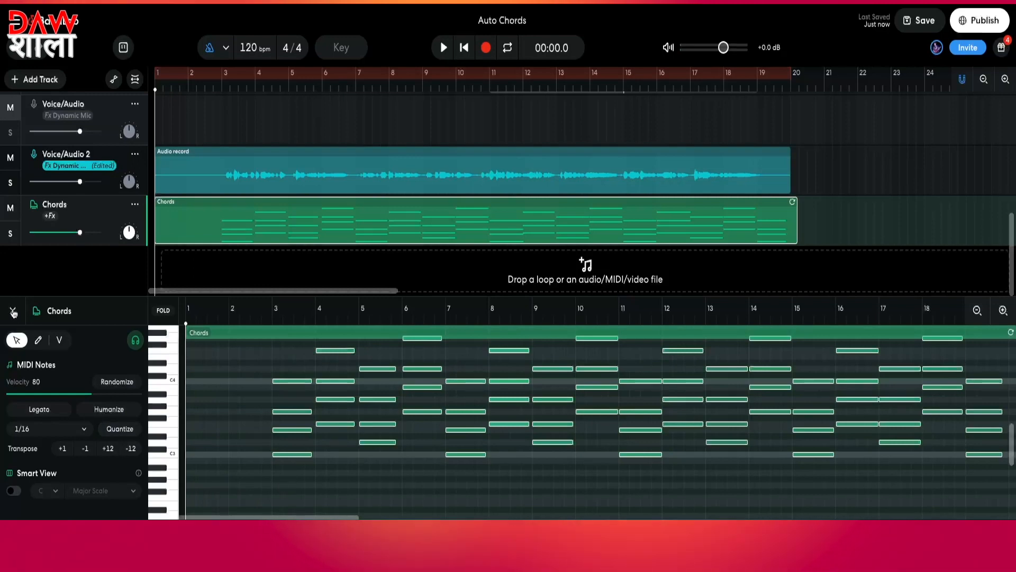
Step: Change the Chords track's instrument to Daylight Guitar and listen to it with the vocal from bar 3
click(14, 311)
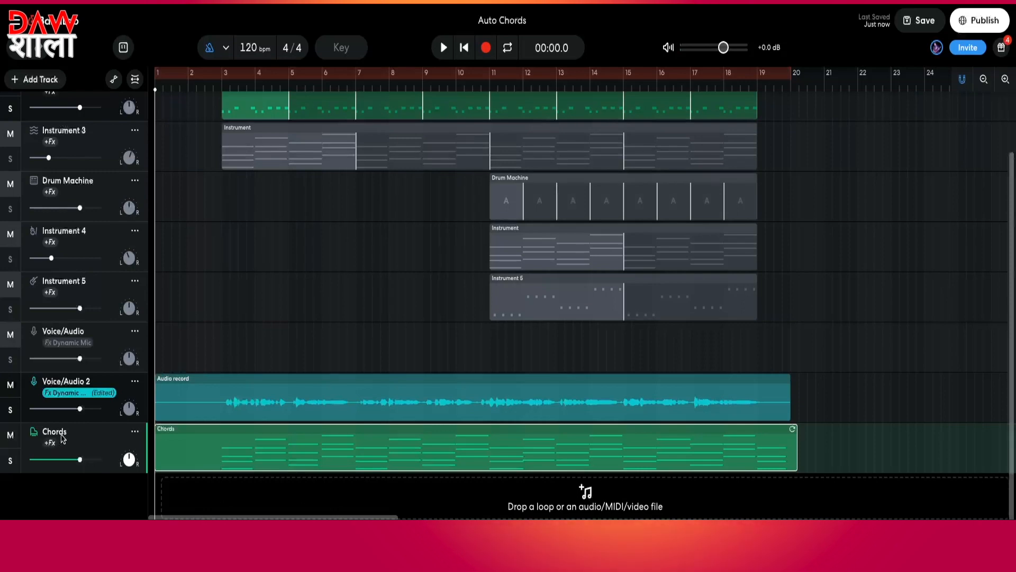
click(38, 530)
click(205, 352)
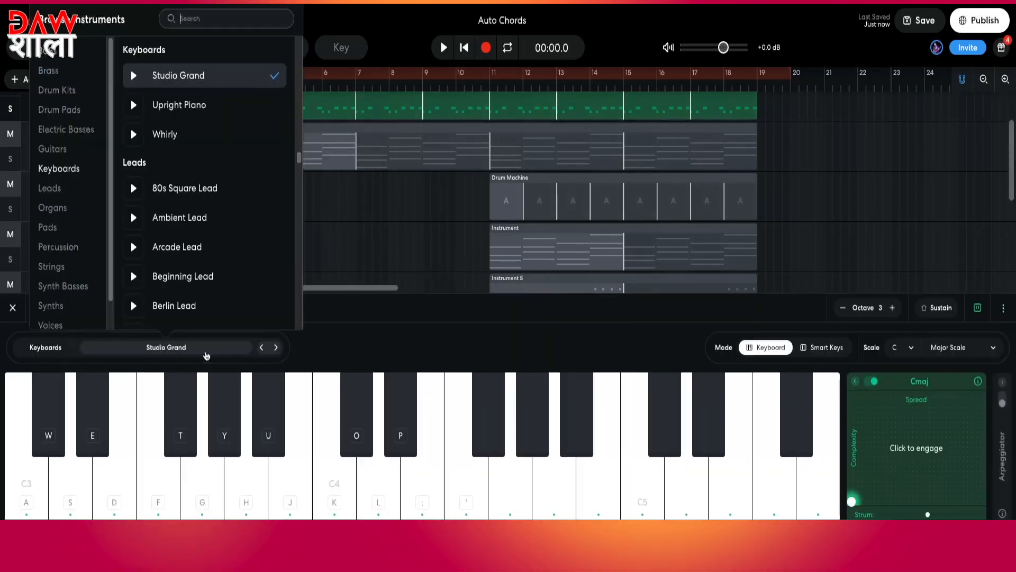
scroll(184, 241, up, 2)
scroll(184, 243, up, 6)
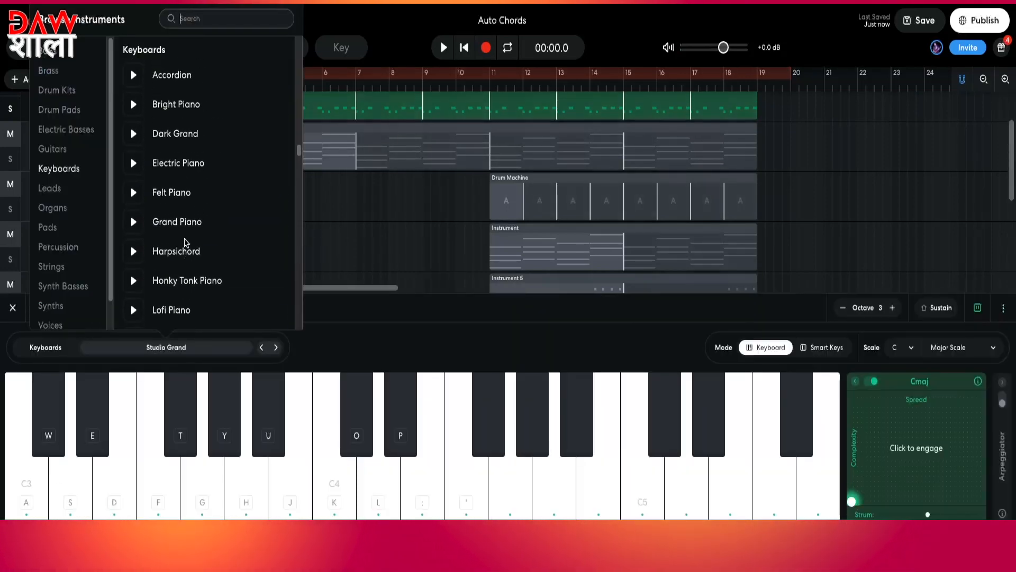
scroll(186, 243, up, 8)
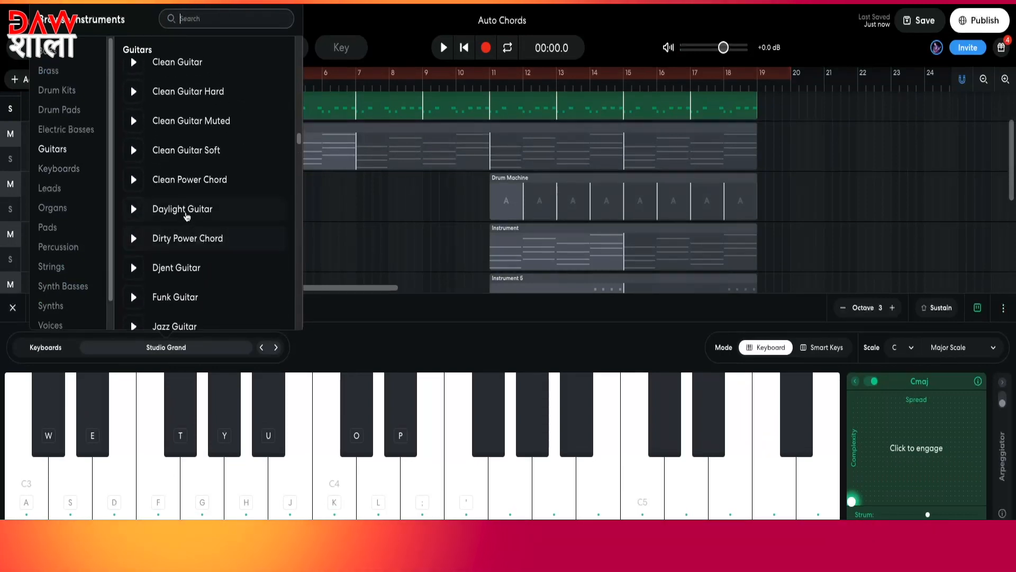
click(194, 210)
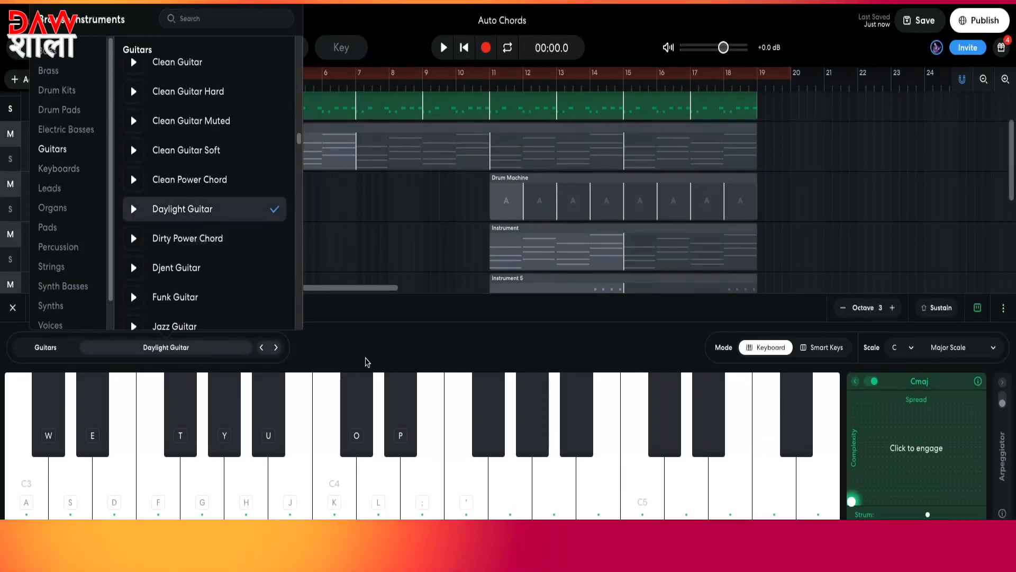
click(374, 348)
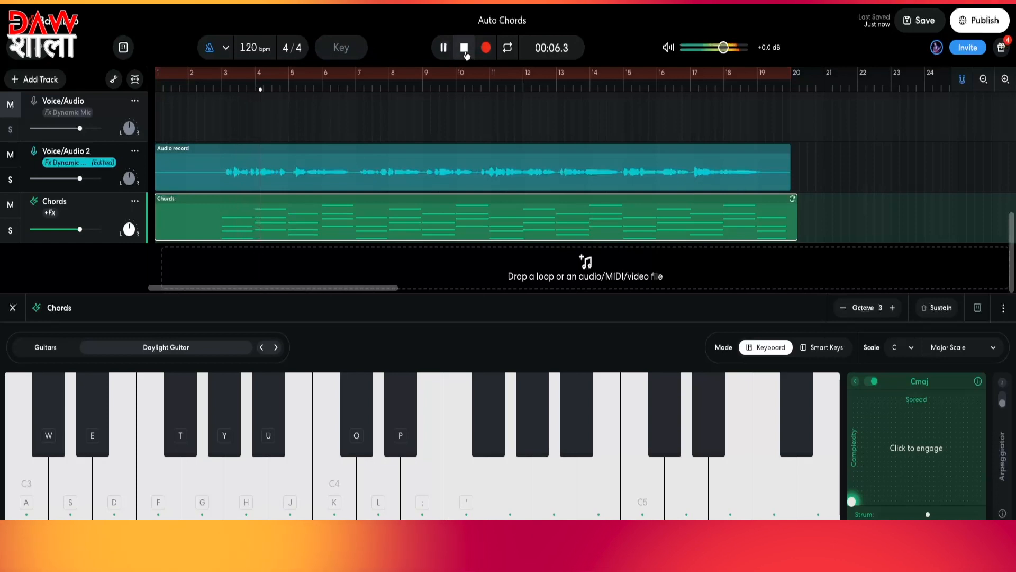
click(465, 49)
Step: View the Chords track's effects settings, close them and look over the arrangement's tracks
click(50, 212)
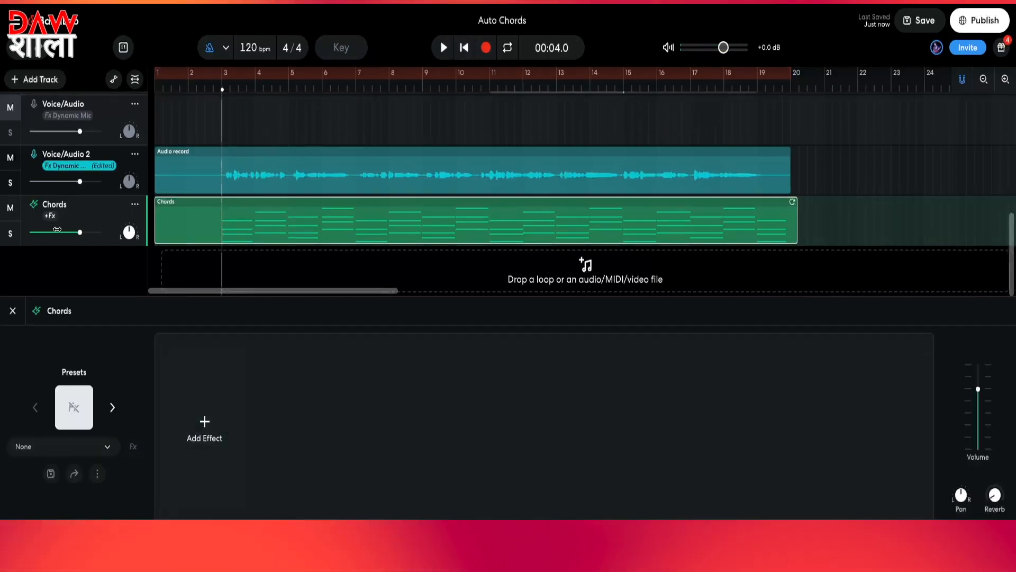
click(12, 312)
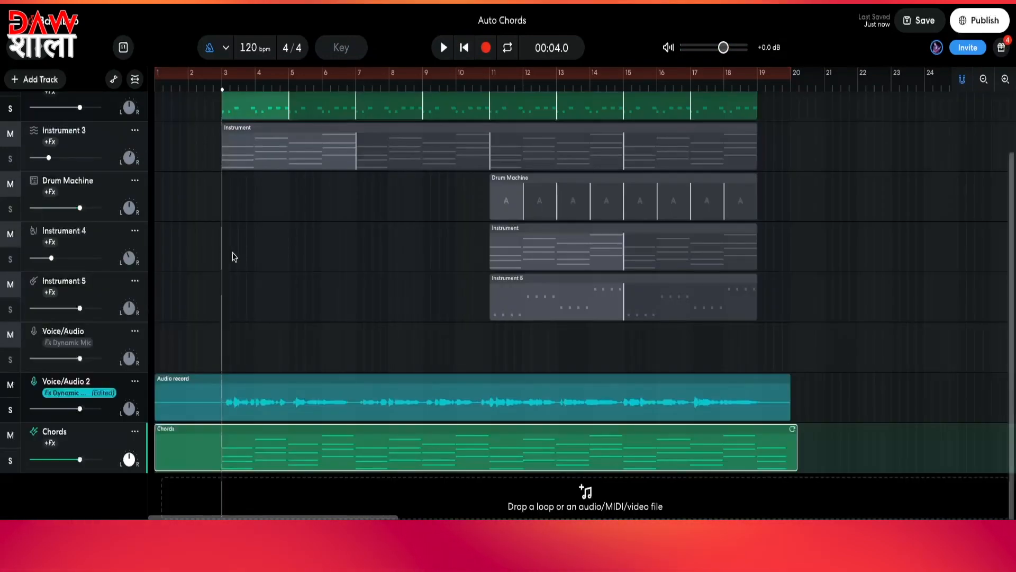
scroll(245, 352, up, 2)
scroll(263, 352, down, 2)
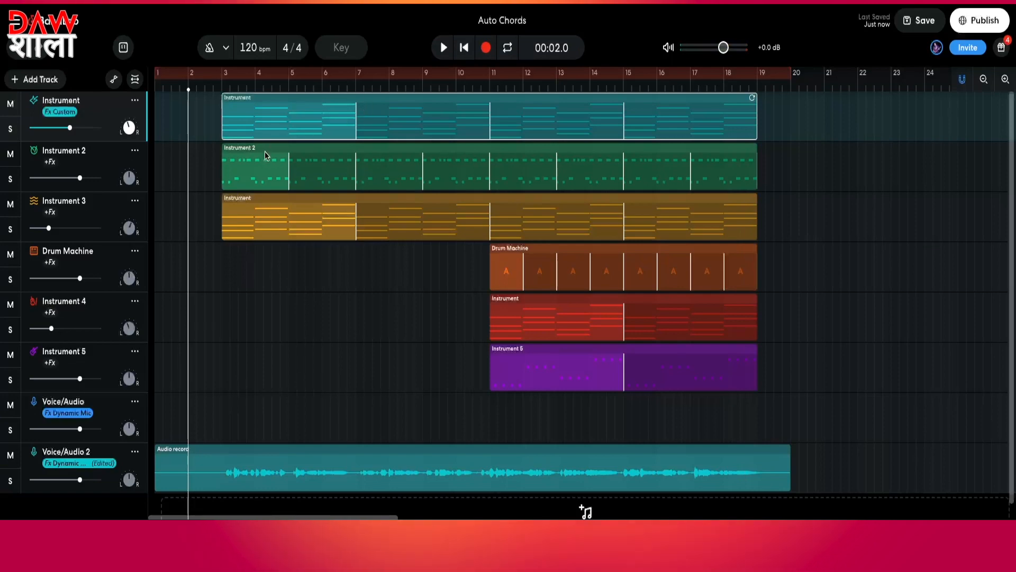
Step: Solo the Instrument 3 track, listen to it from bar 3 and turn its solo off
click(104, 160)
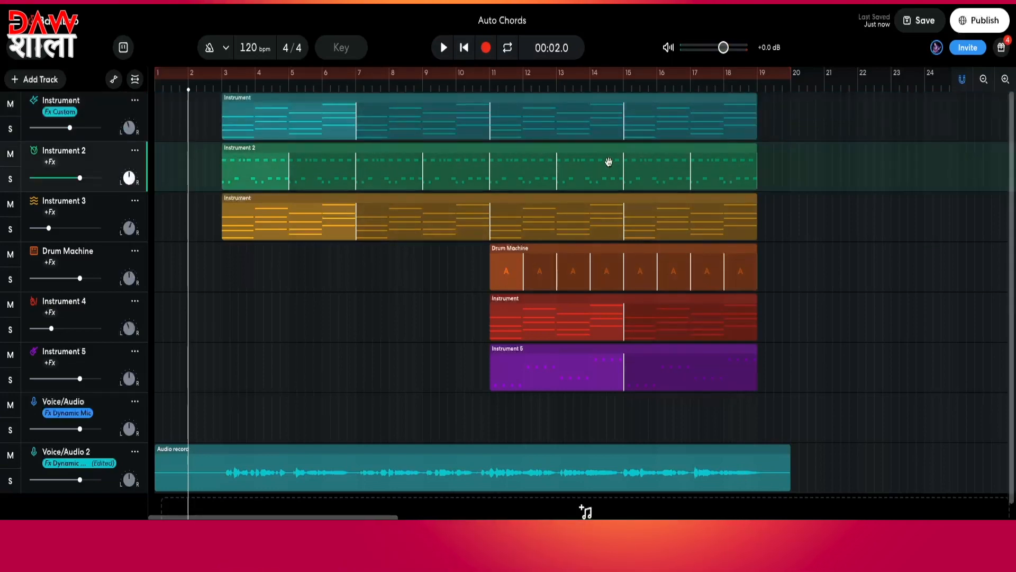
click(91, 205)
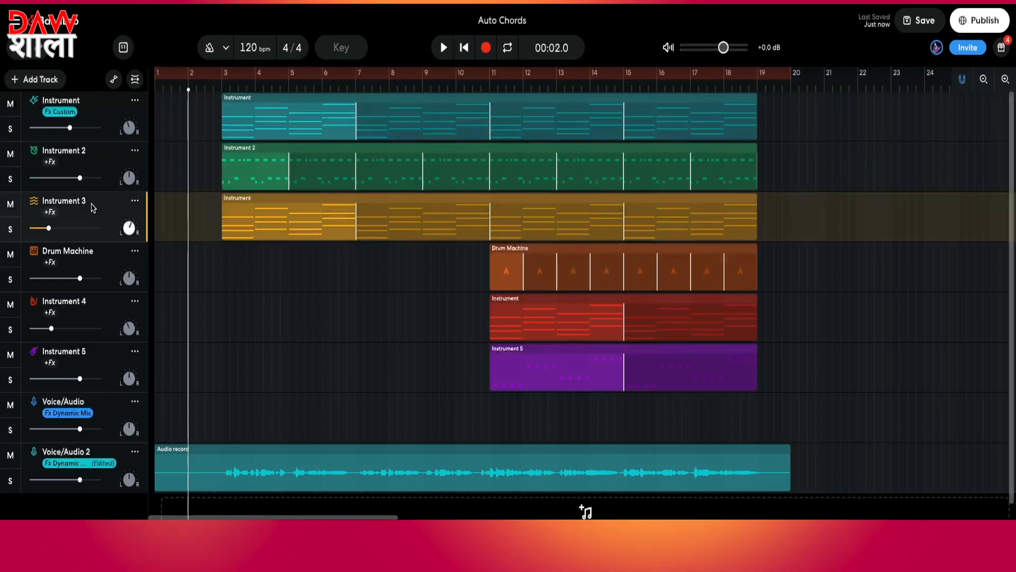
click(10, 229)
click(222, 86)
key(space)
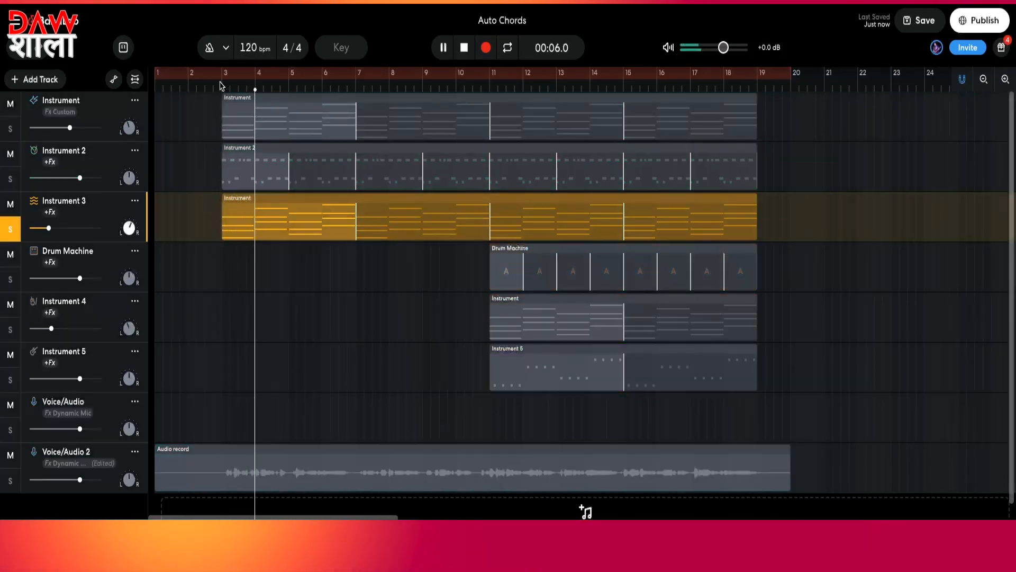
key(space)
click(10, 228)
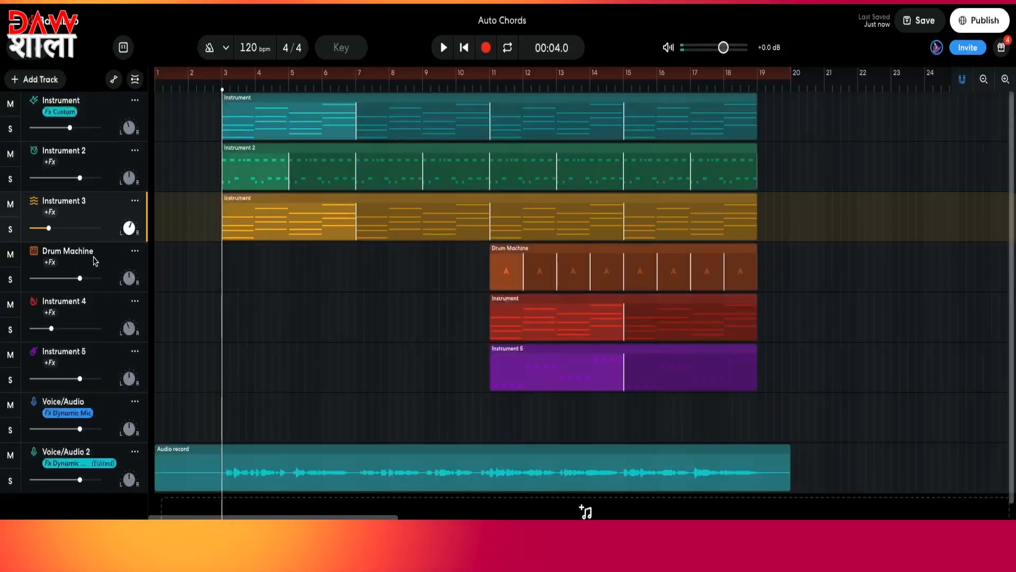
Step: Select the Drum Machine track, solo it and listen to it from bar 11
click(125, 262)
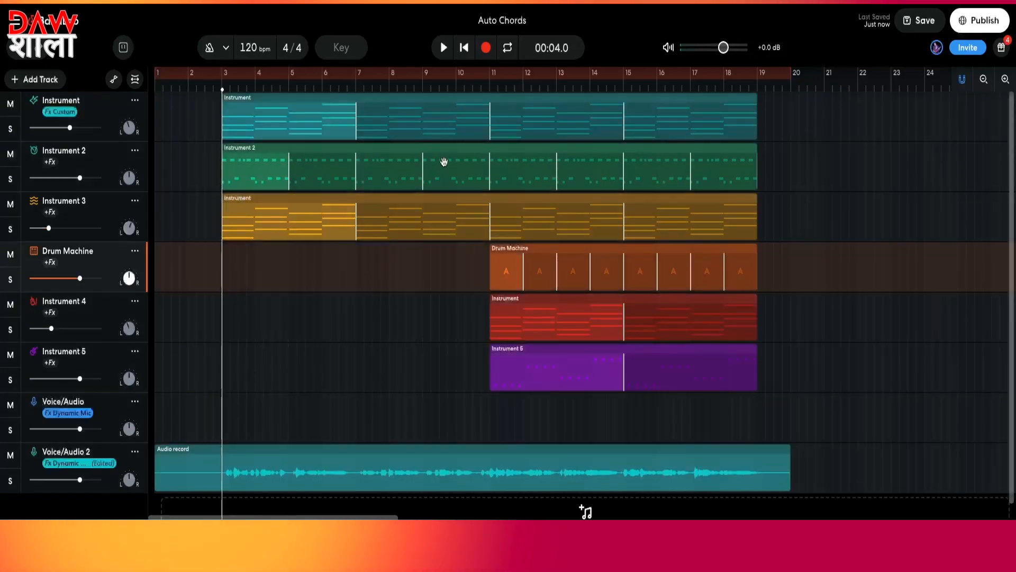
click(489, 88)
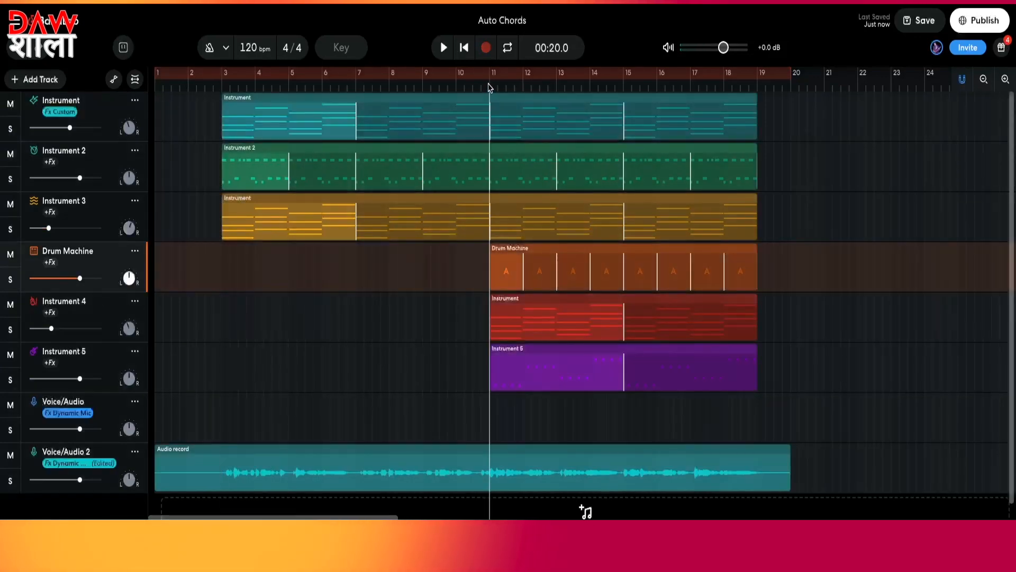
click(10, 279)
key(space)
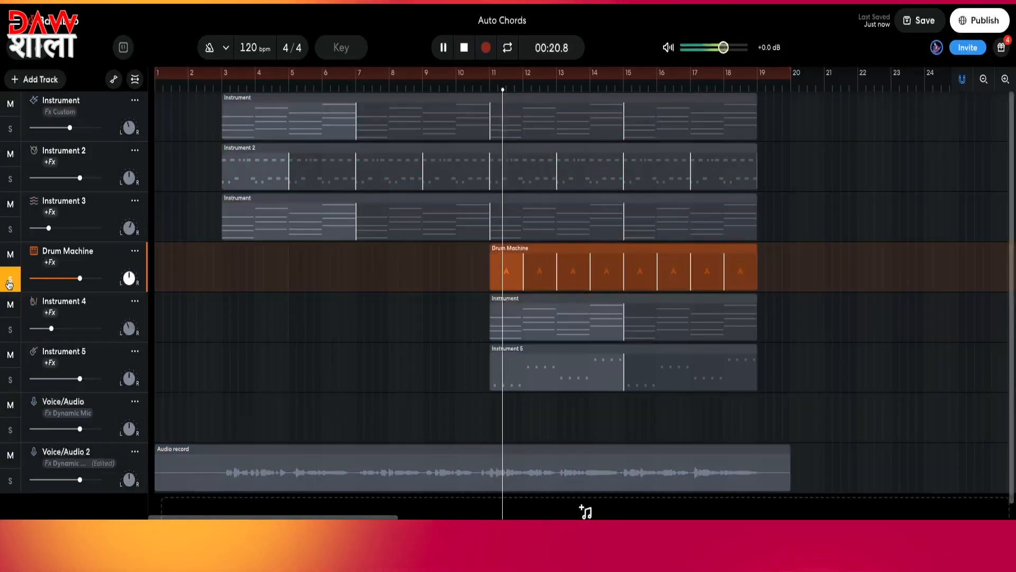
Step: Switch the solo to the Instrument 4 track, listen to it, turn its solo off and stop playback
click(11, 331)
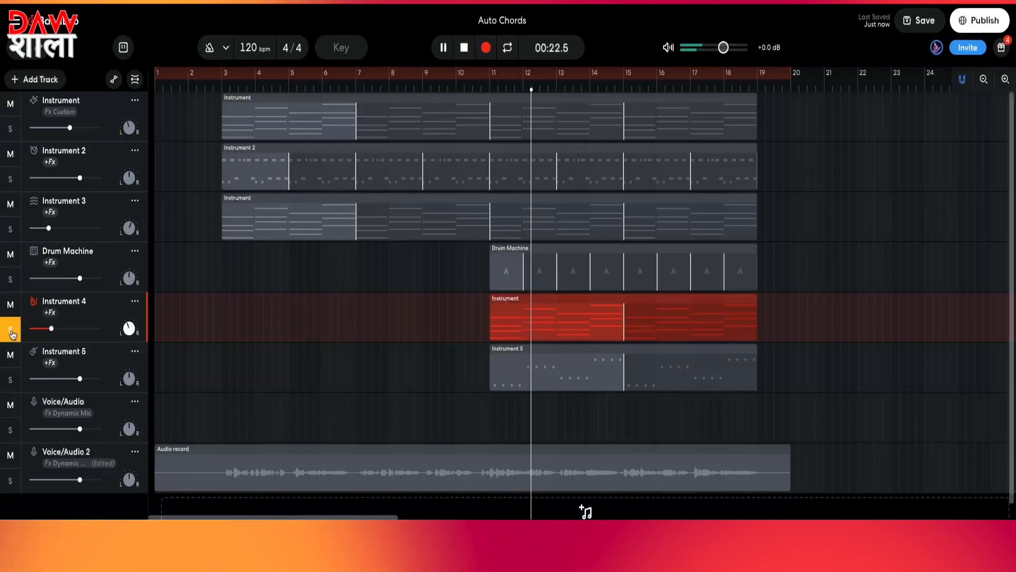
click(10, 331)
key(space)
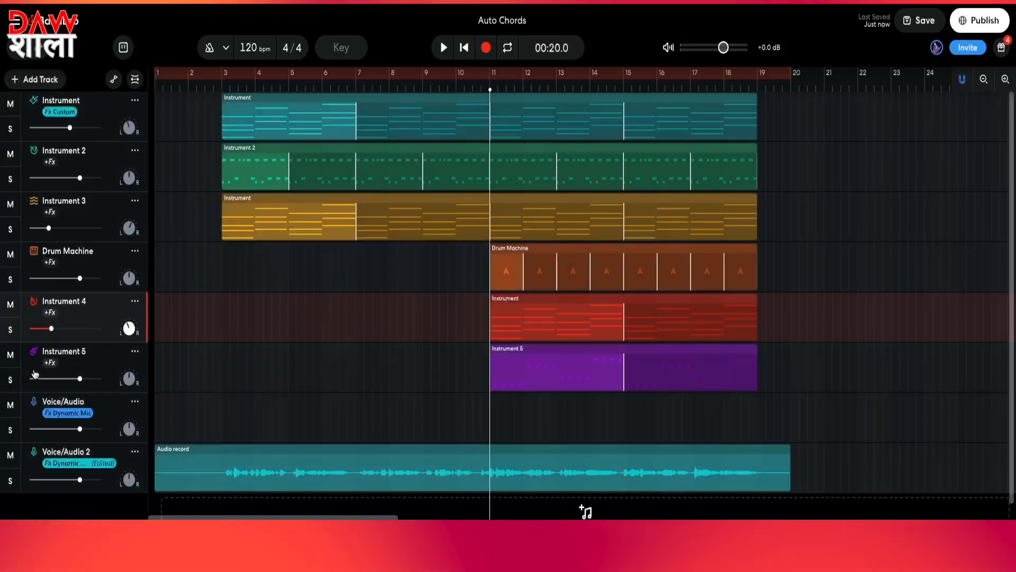
Step: Solo the Instrument 5 track, listen to it from bar 11 and turn its solo off
click(10, 380)
key(space)
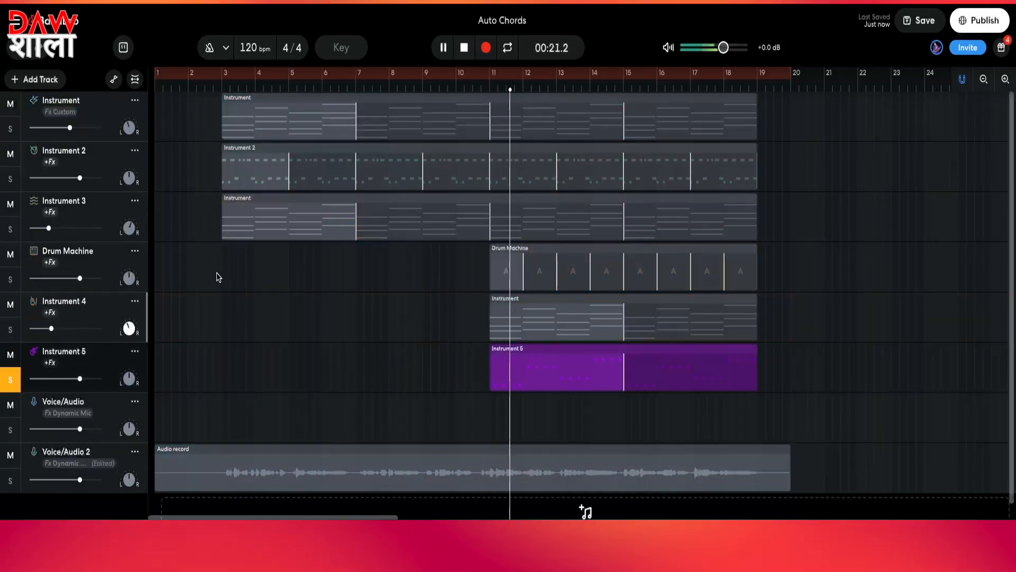
key(space)
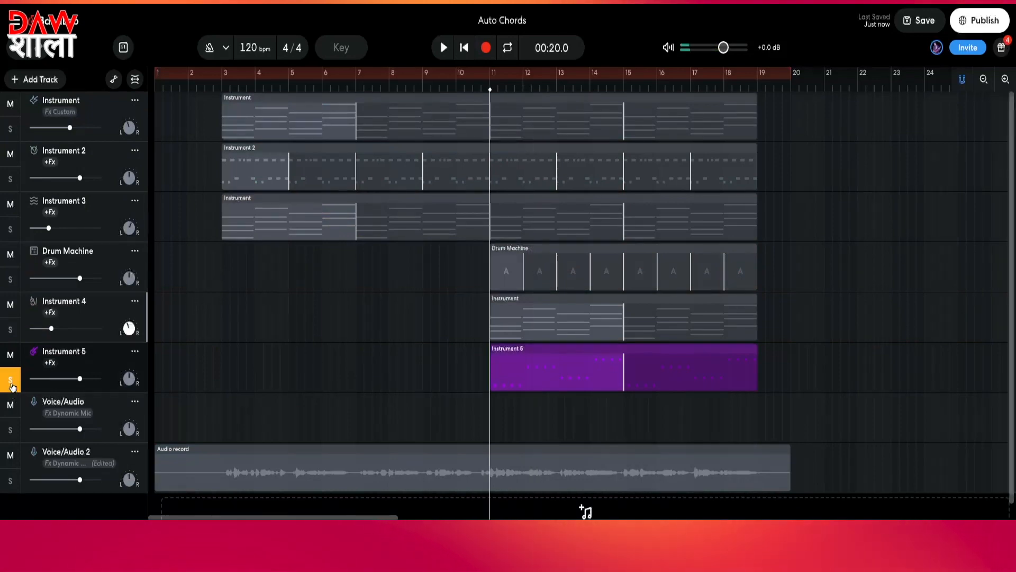
click(12, 381)
Step: Put the playhead just before bar 3 and examine the Voice/Audio 2 track's effects chain from Graphic EQ through Univerb
scroll(284, 341, down, 1)
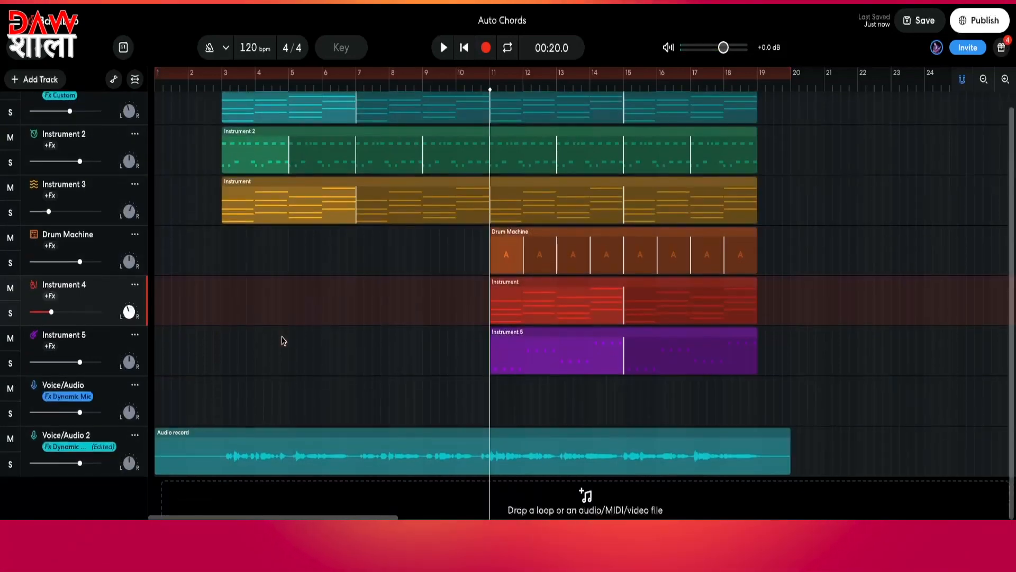
click(113, 390)
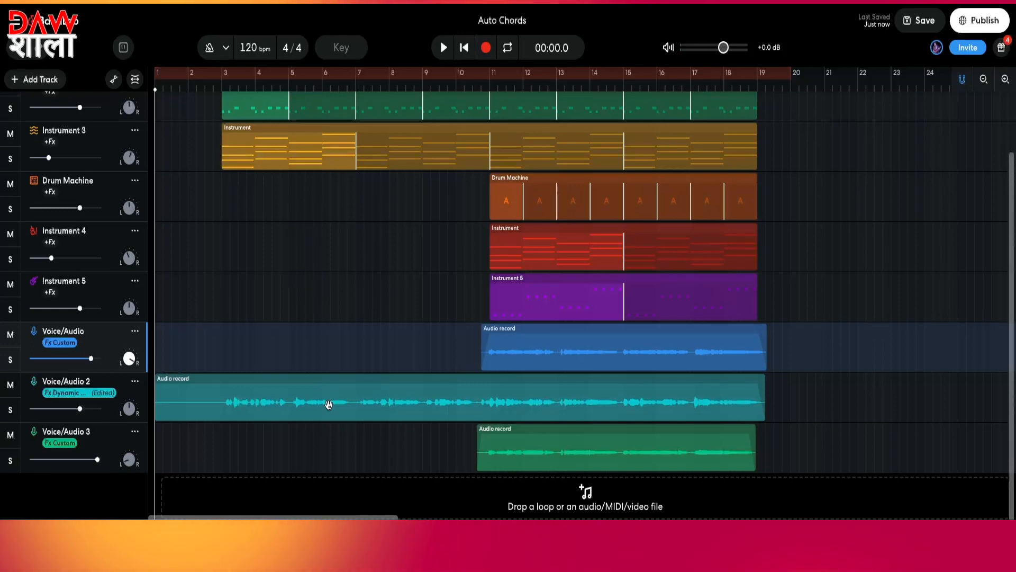
click(214, 191)
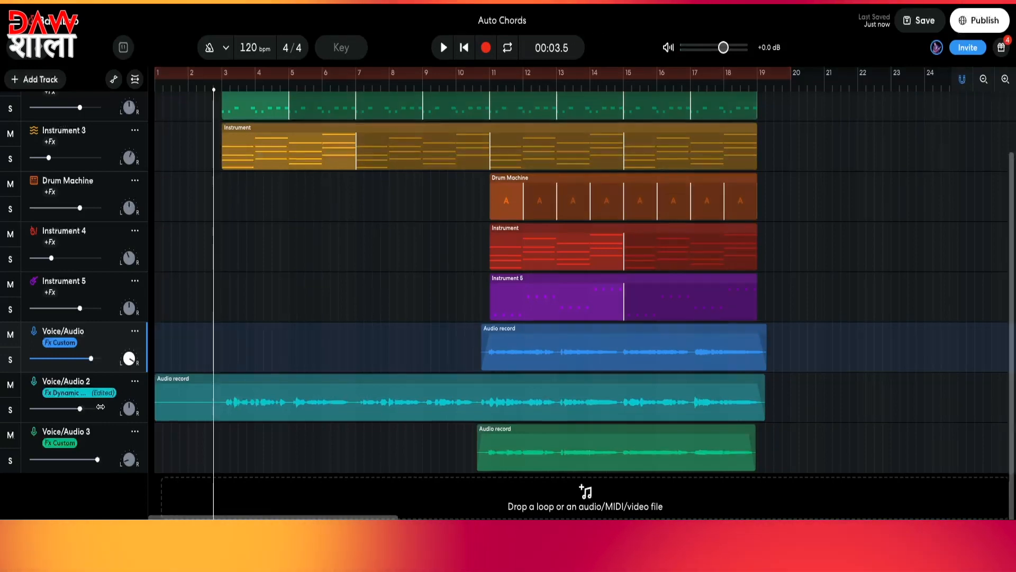
click(95, 393)
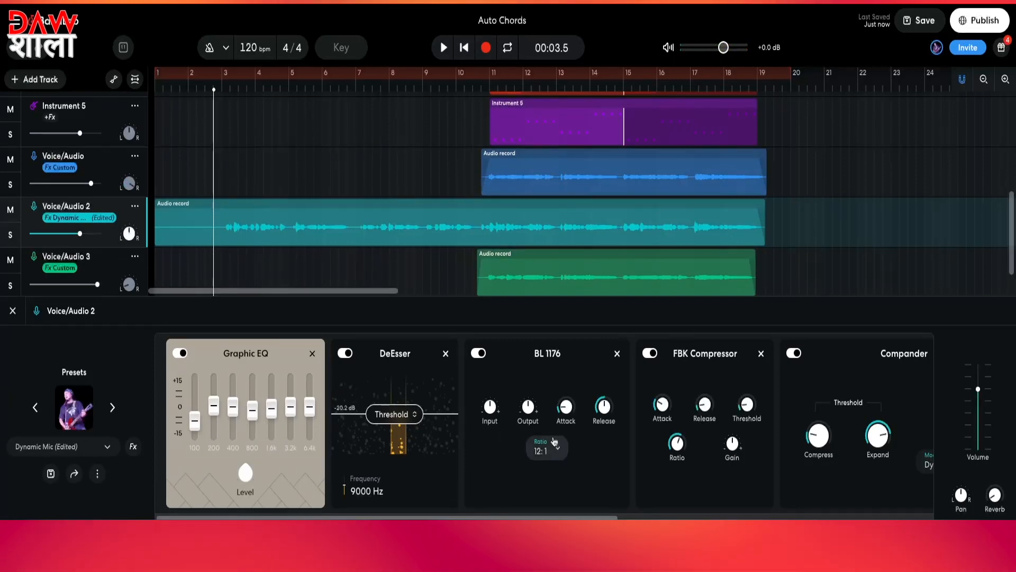
scroll(538, 493, right, 5)
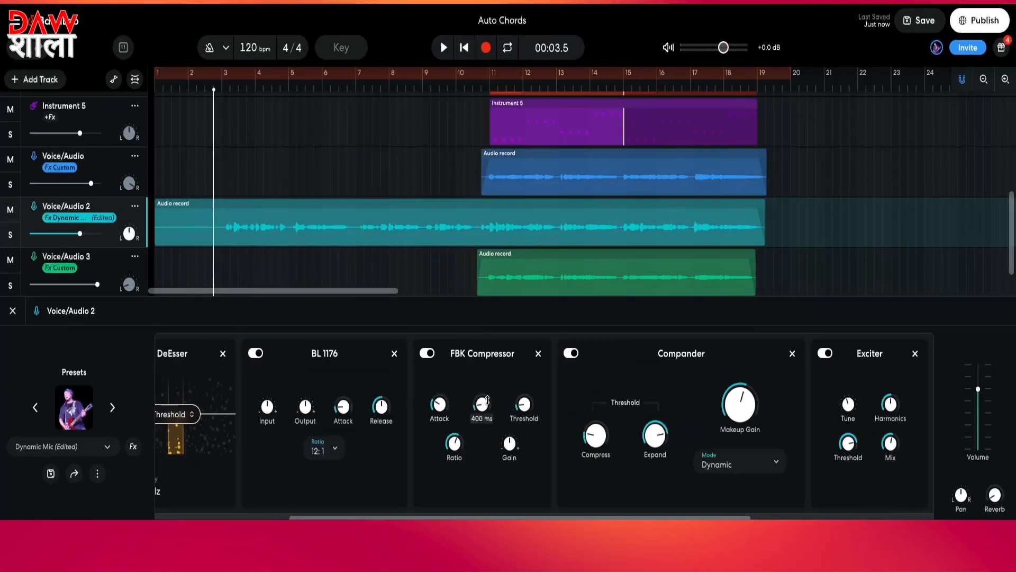
scroll(772, 381, right, 6)
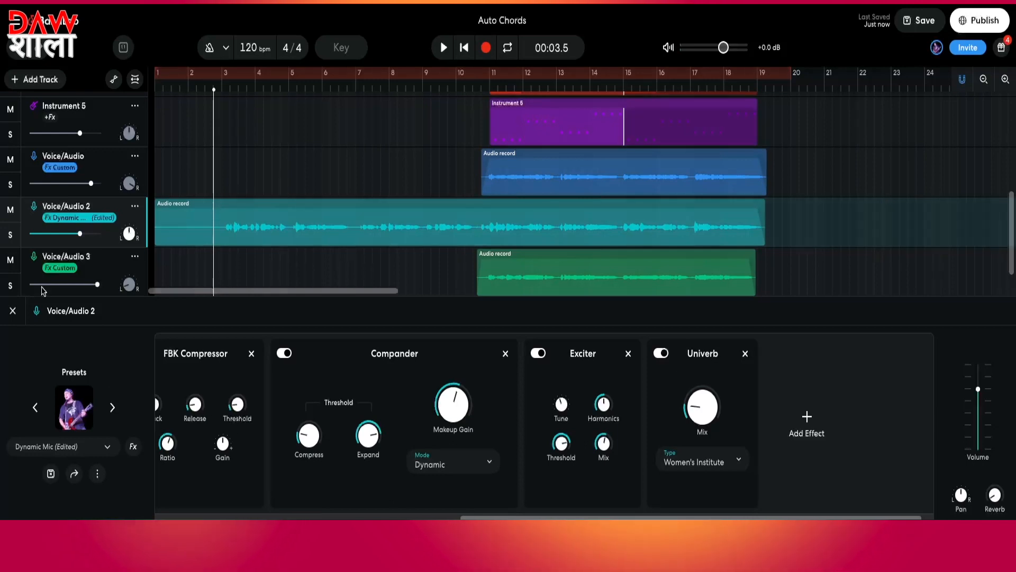
scroll(90, 249, down, 1)
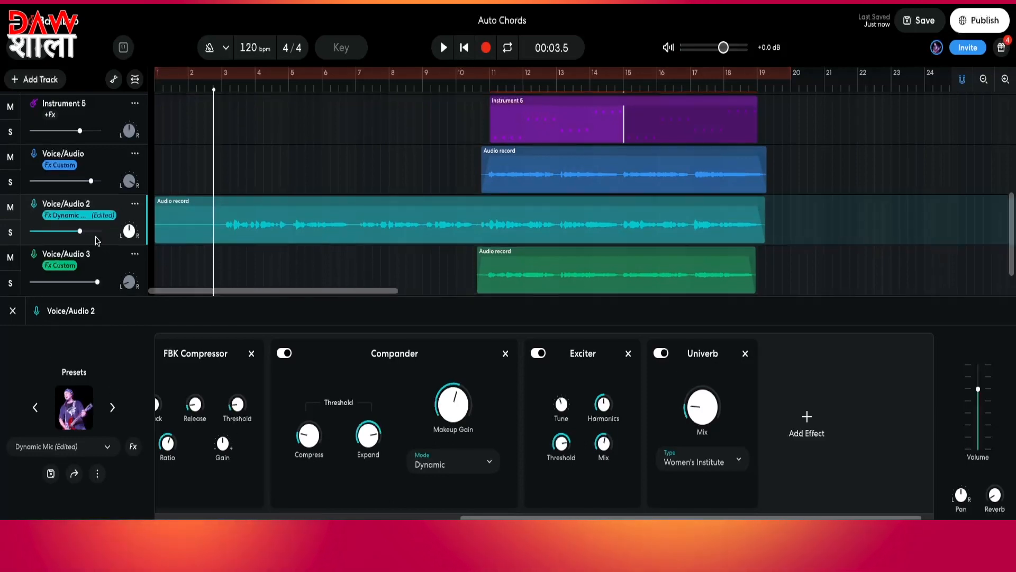
Step: View the effects of the Voice/Audio and Voice/Audio 3 tracks and close the effects settings
click(64, 165)
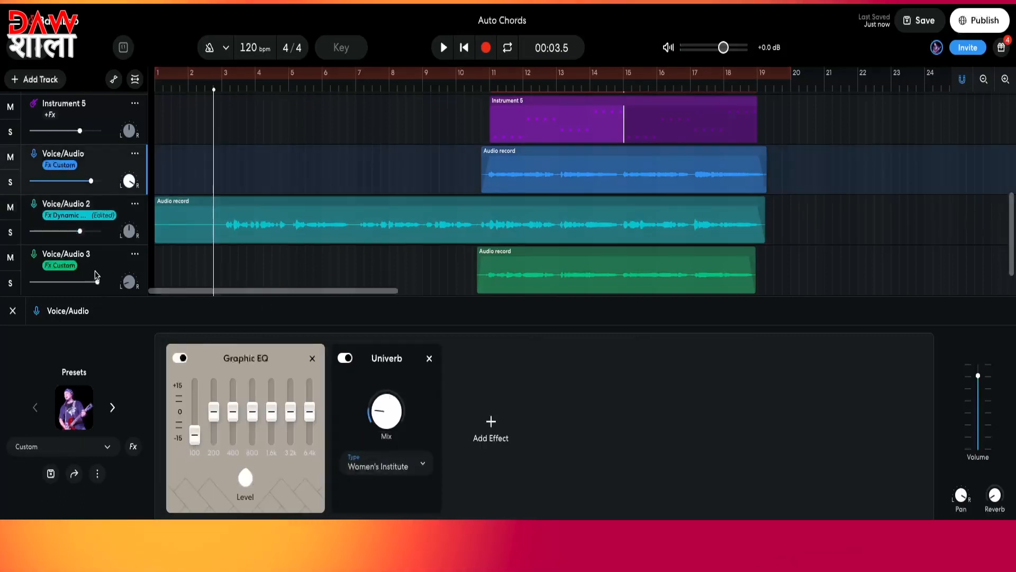
click(63, 269)
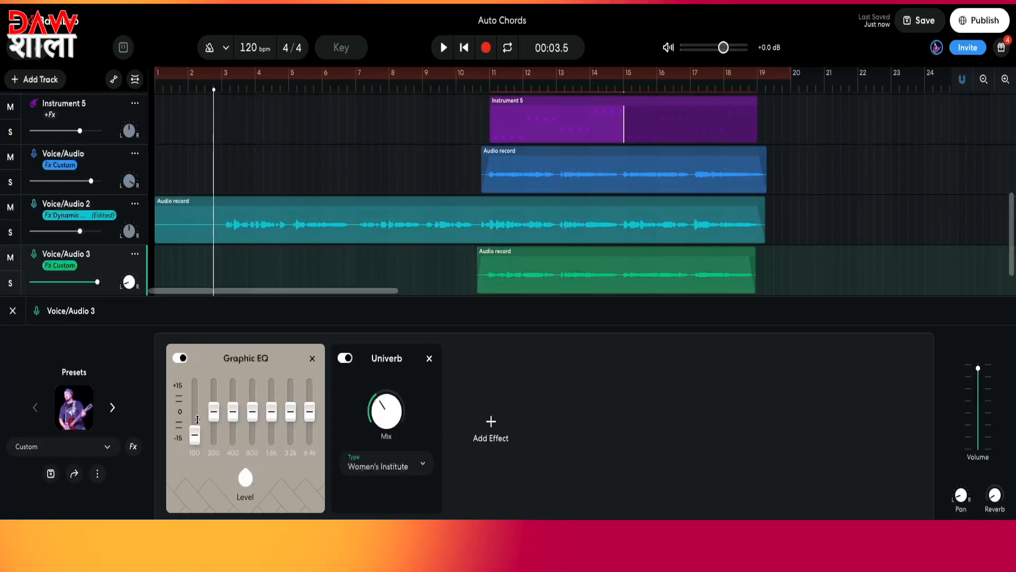
click(12, 311)
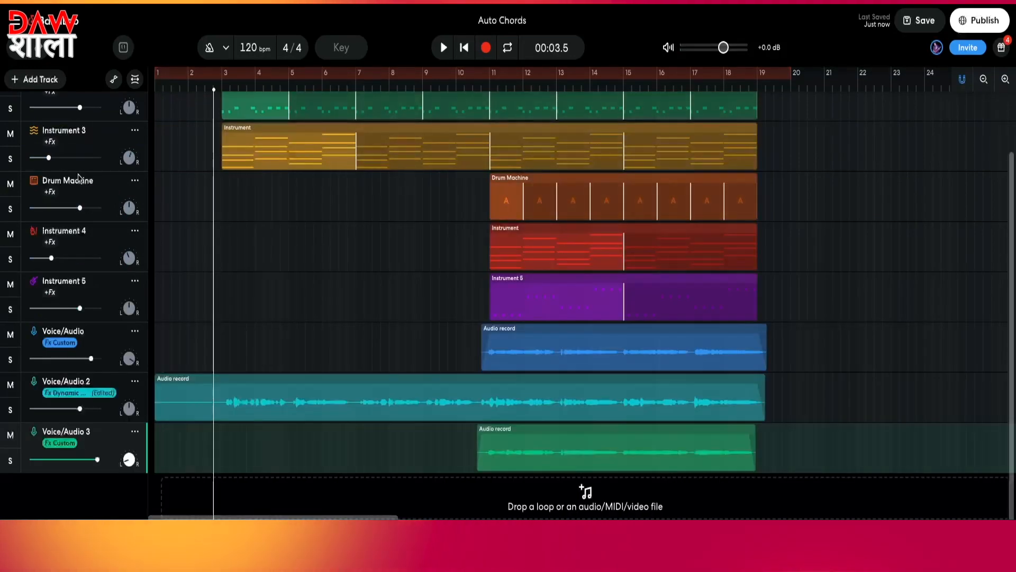
Step: Open the Instrument track's keyboard, switch Smart Chords off and play the C3 key
scroll(269, 265, up, 2)
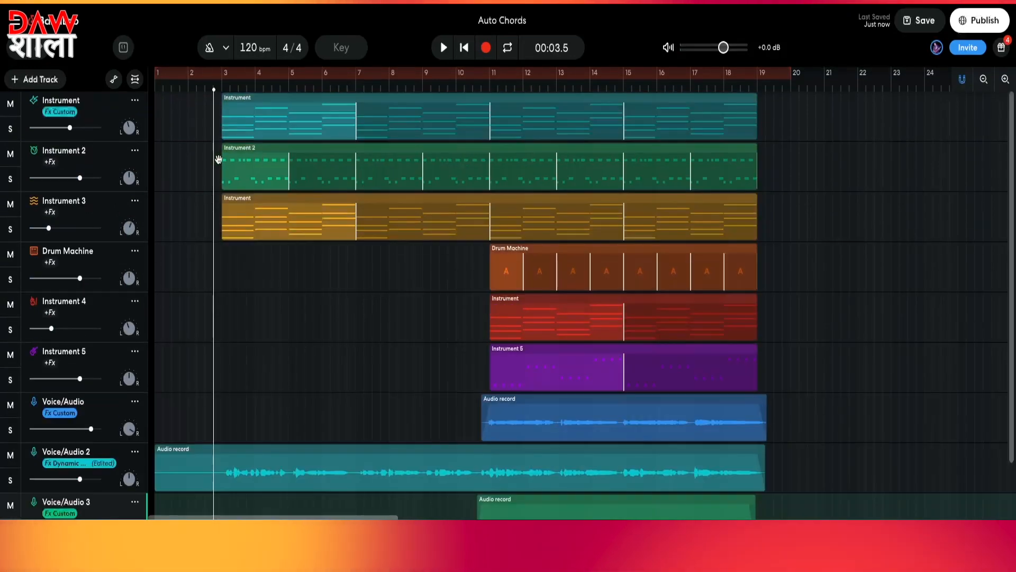
click(117, 110)
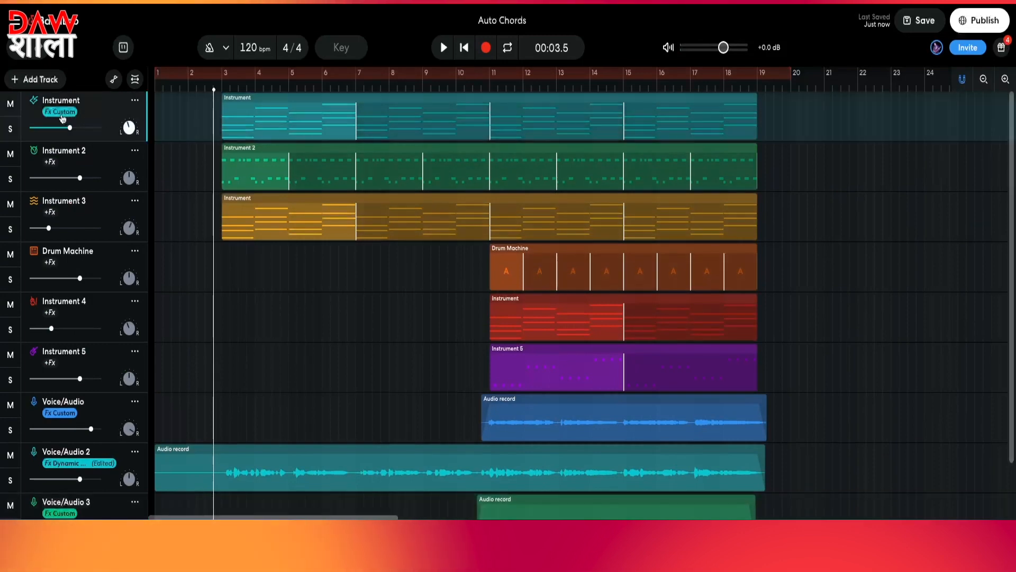
click(34, 531)
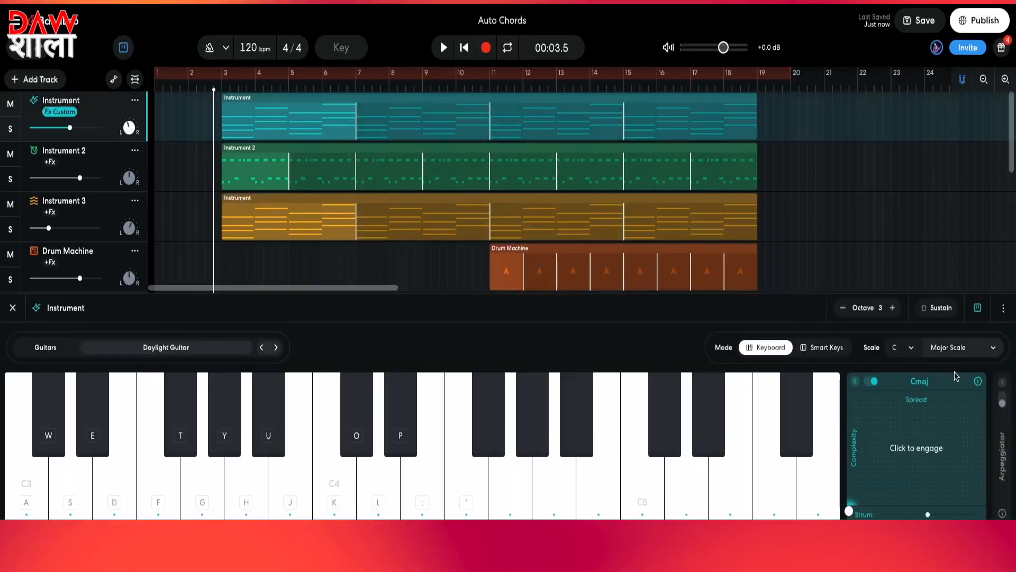
click(870, 382)
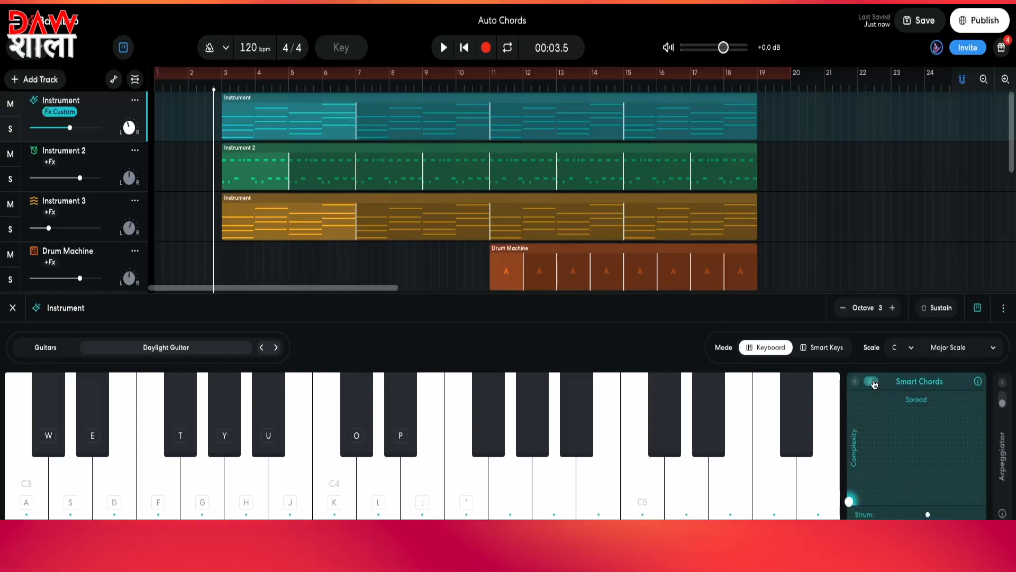
click(33, 510)
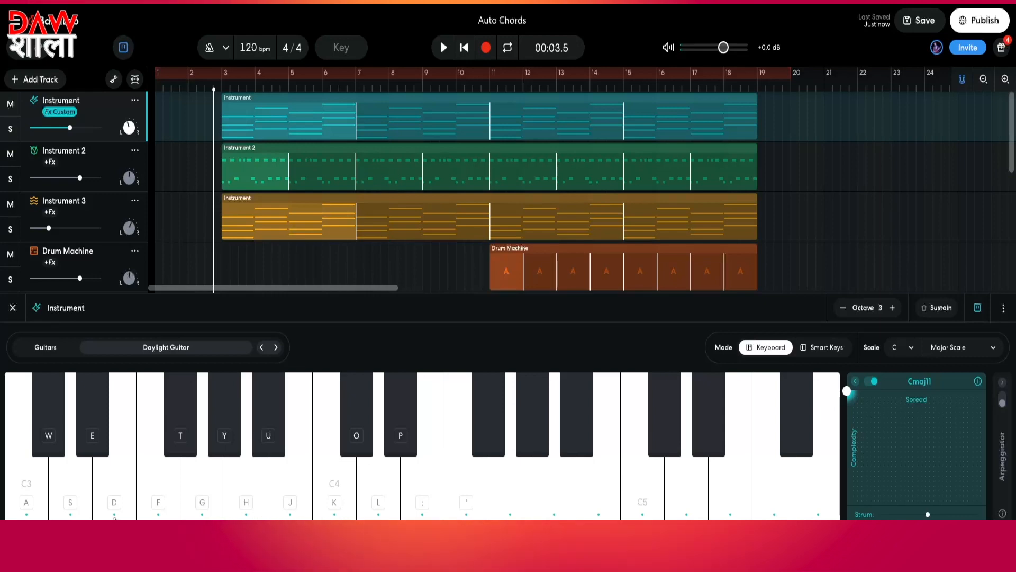
Step: Turn Smart Chords on with complexity at its highest and play the chords on the C3 and F3 keys
key(a)
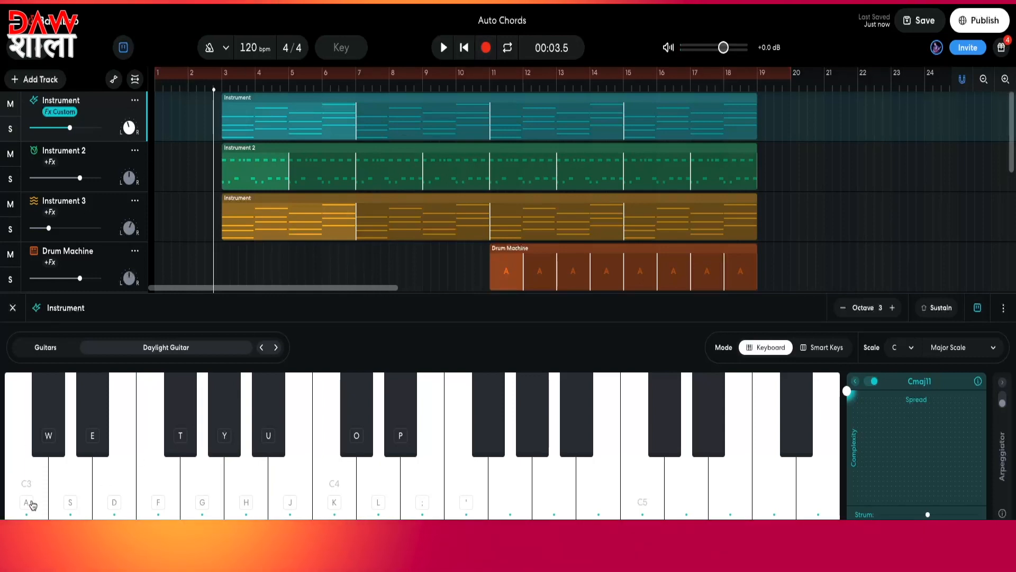
key(a)
click(162, 492)
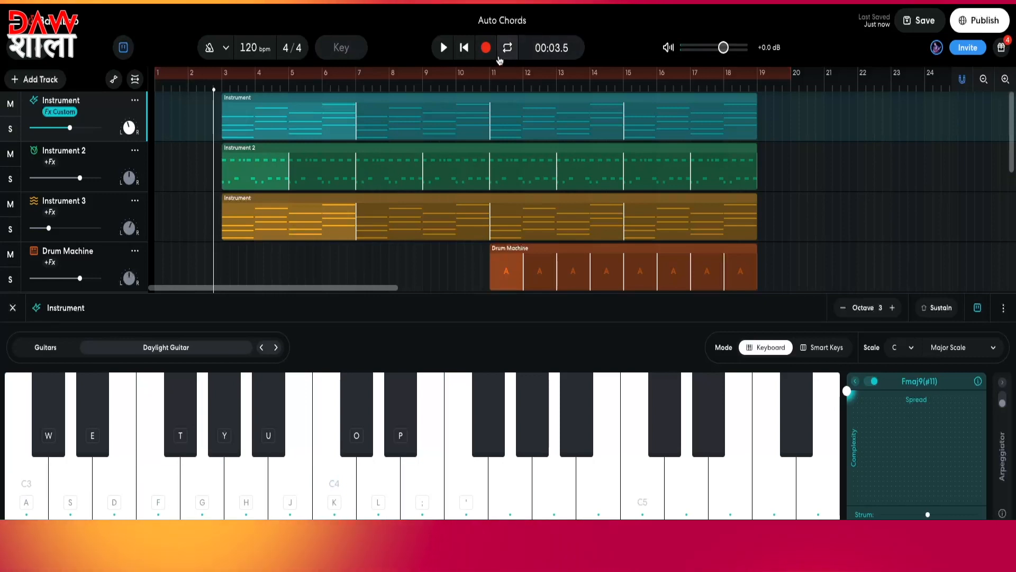
Step: Play the full arrangement from just before bar 3
click(443, 48)
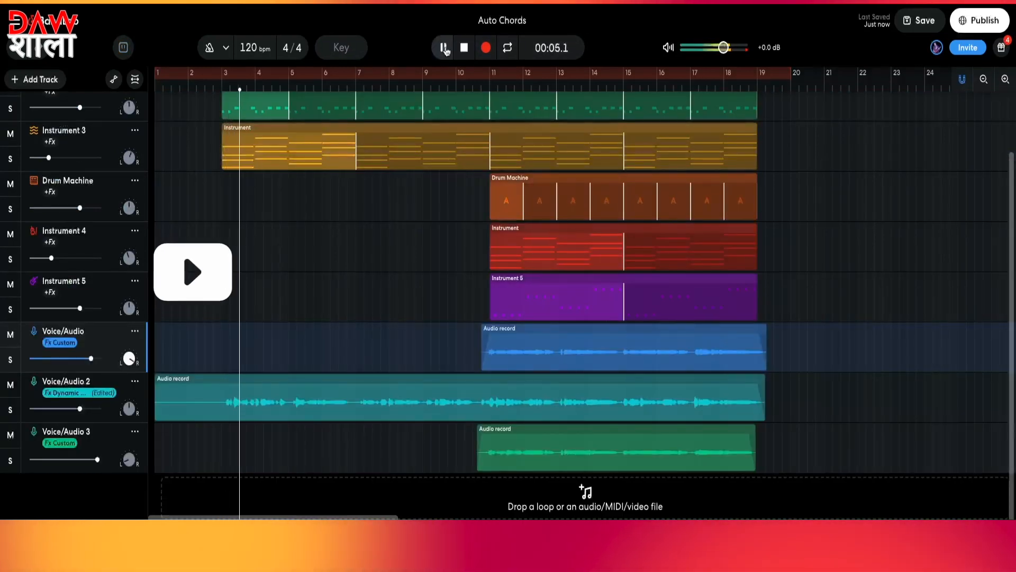